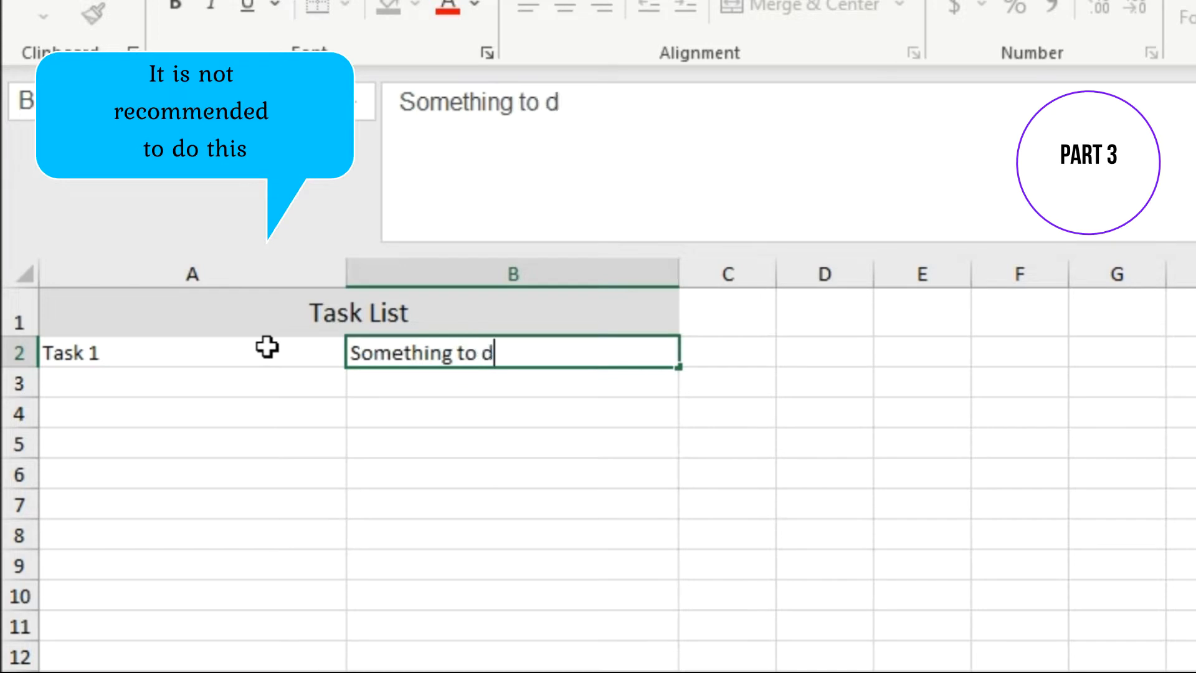
# Step: Complete "Something to do" in B2 and manually label the following rows "Task 2" and "Task 3" in A3 and A4
pyautogui.press('Return')
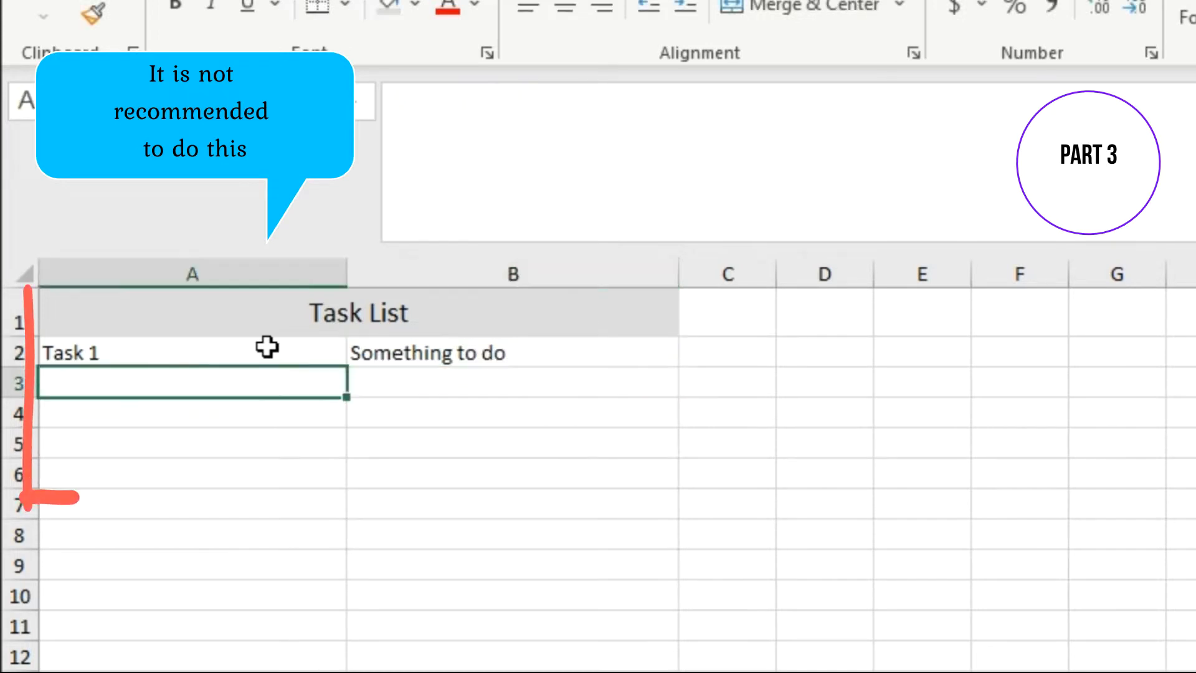
pyautogui.write('T')
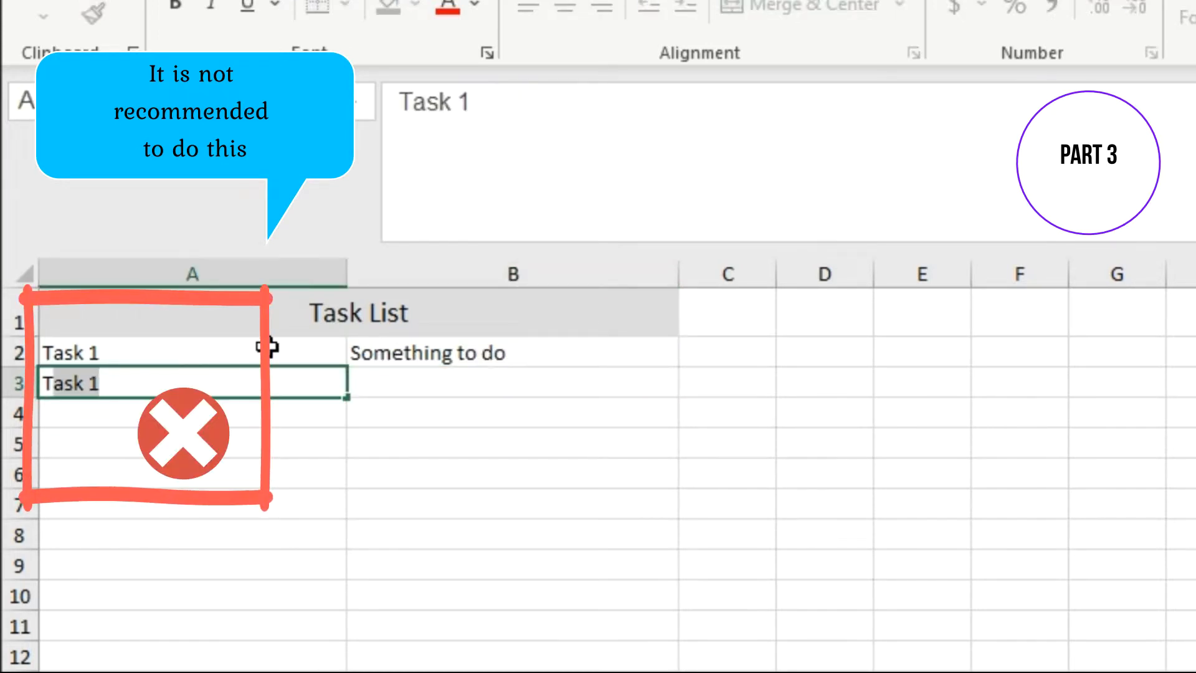
pyautogui.write('ask ')
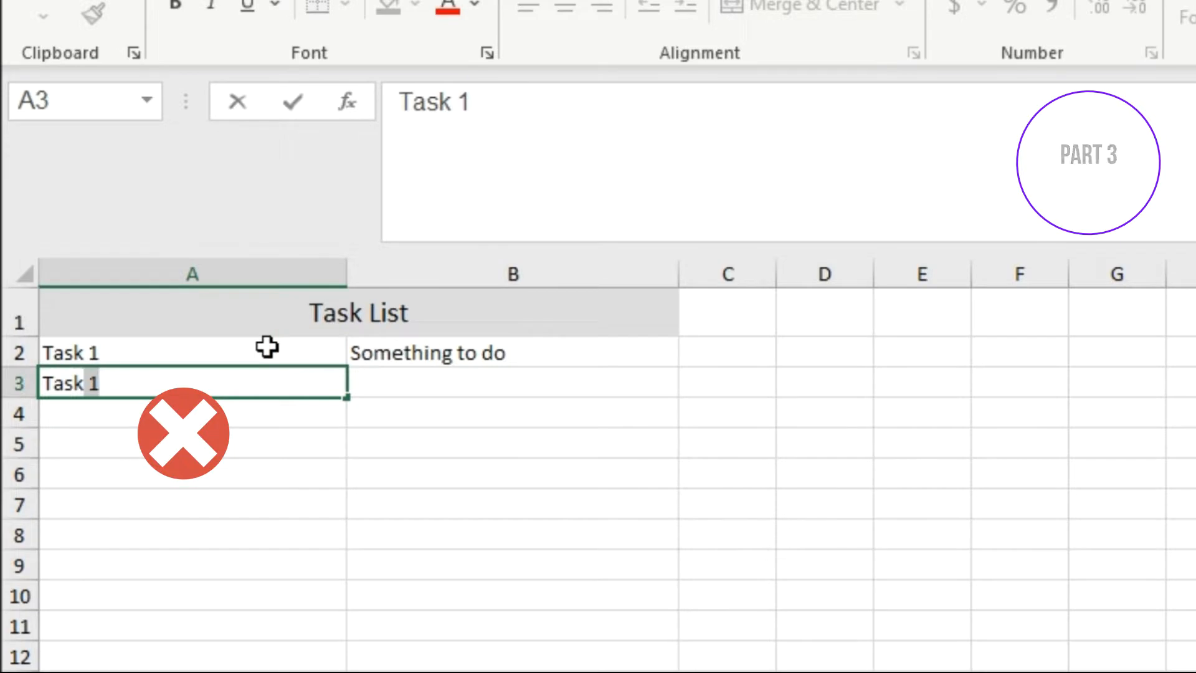
pyautogui.write('2')
pyautogui.write('Task')
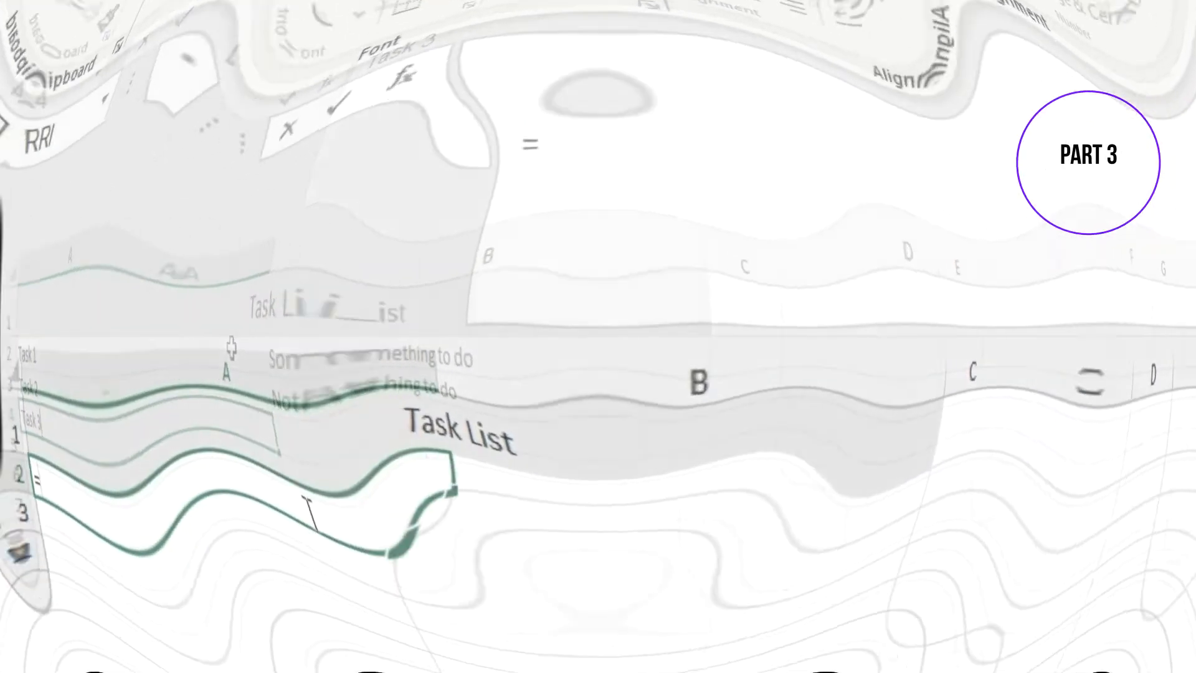
# Step: Enter the formula ="Task"&SEQUENCE(COUNTA(B2:B1048576)) in A2 to number the tasks automatically
pyautogui.write('Task"')
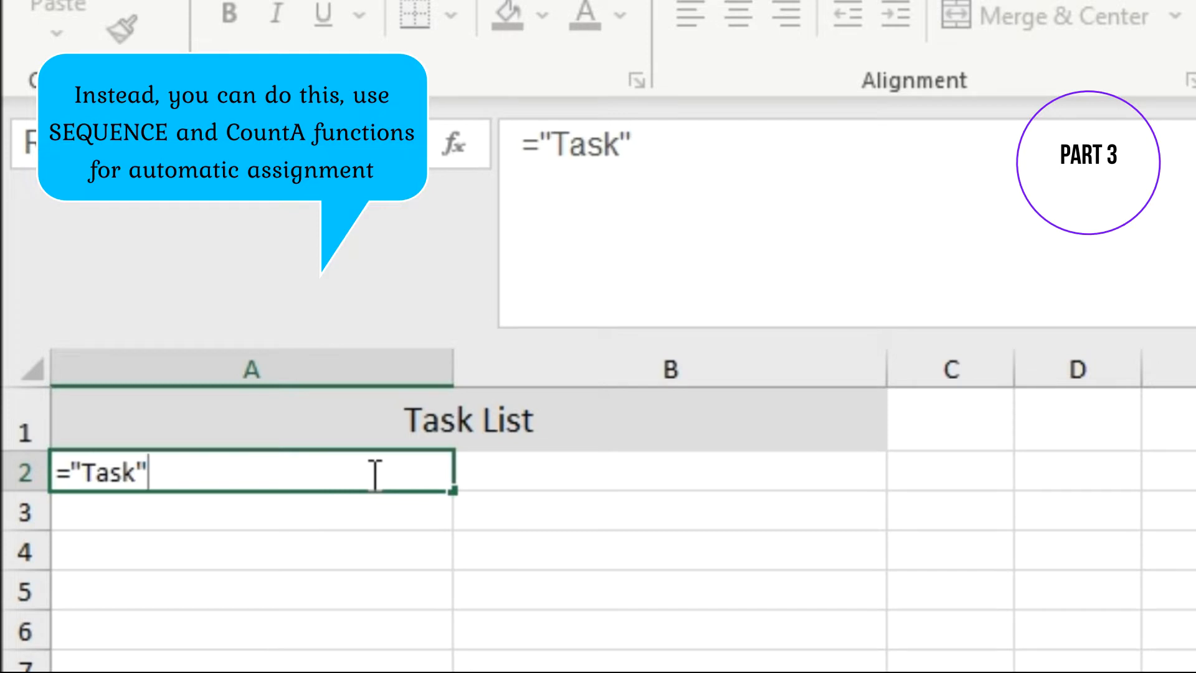
pyautogui.write('&')
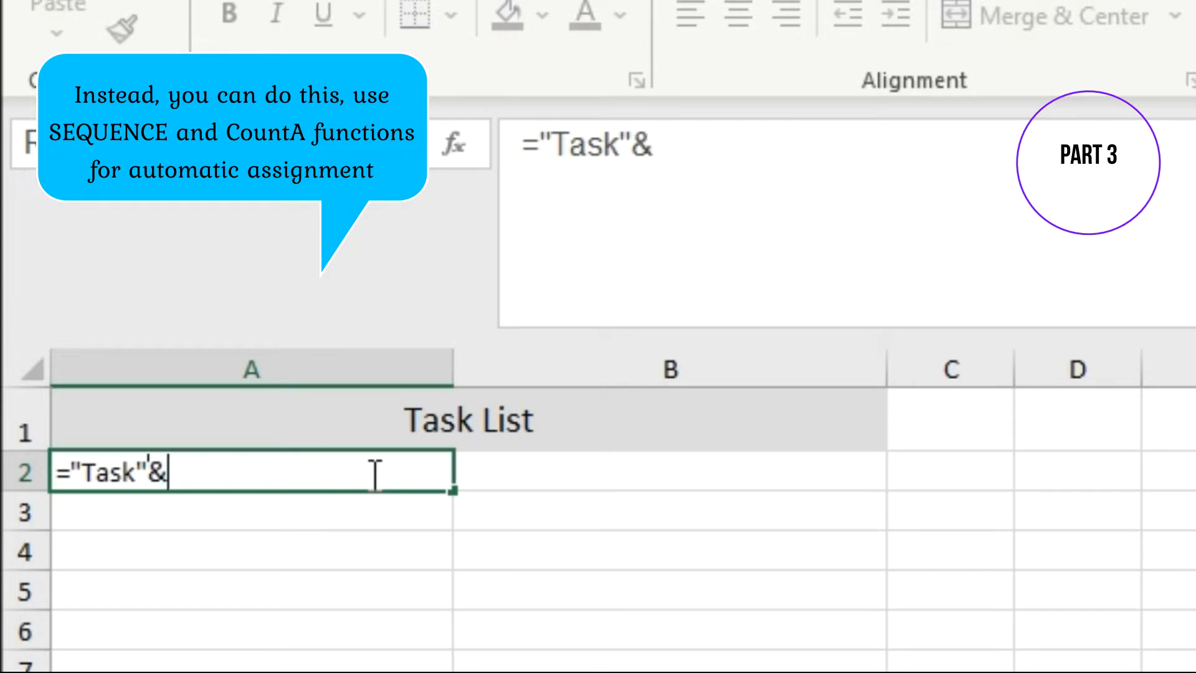
pyautogui.write('seq')
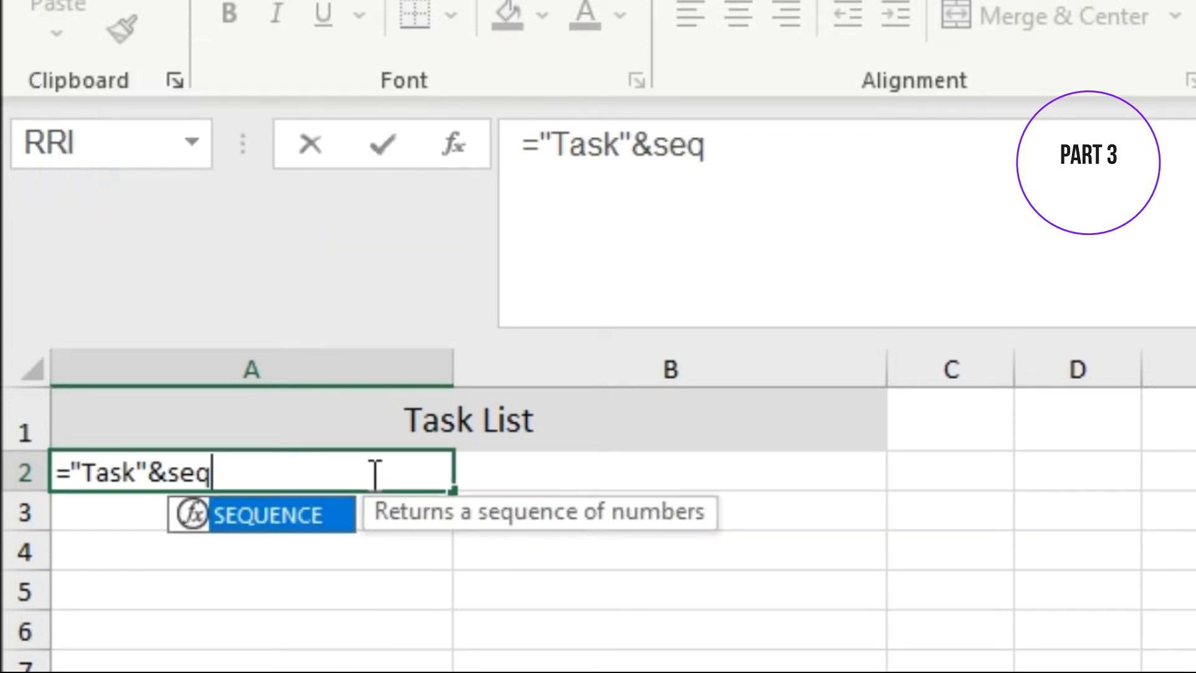
pyautogui.doubleClick(316, 523)
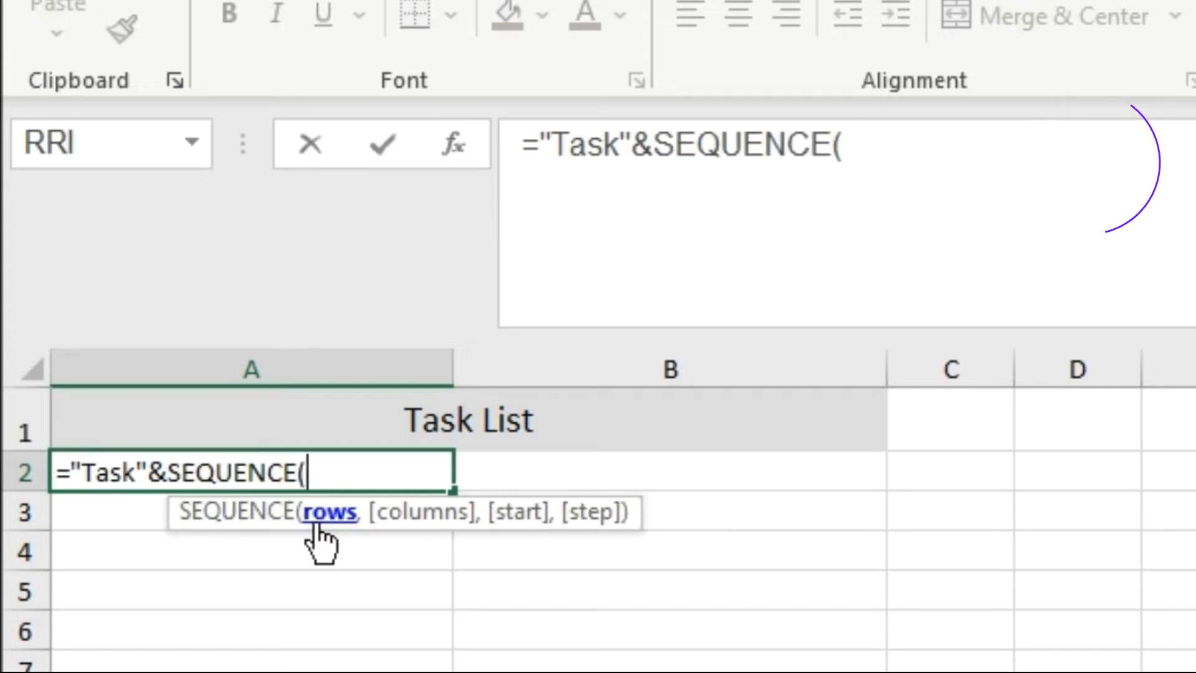
pyautogui.write('count')
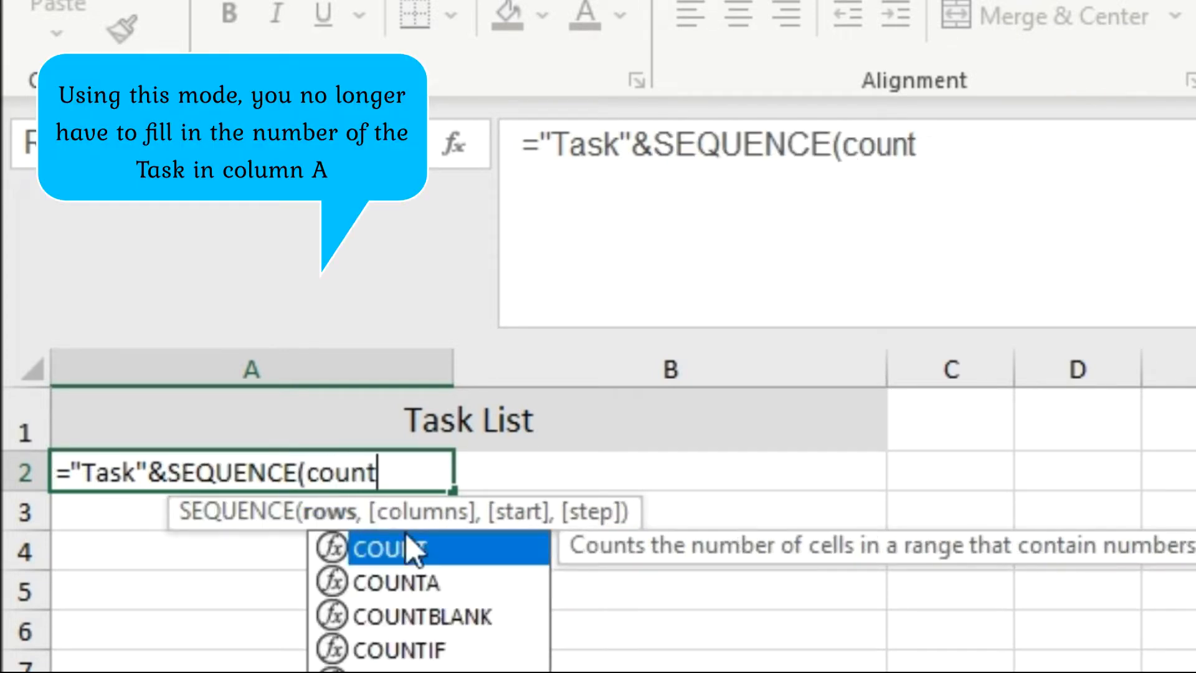
pyautogui.doubleClick(453, 584)
pyautogui.click(681, 483)
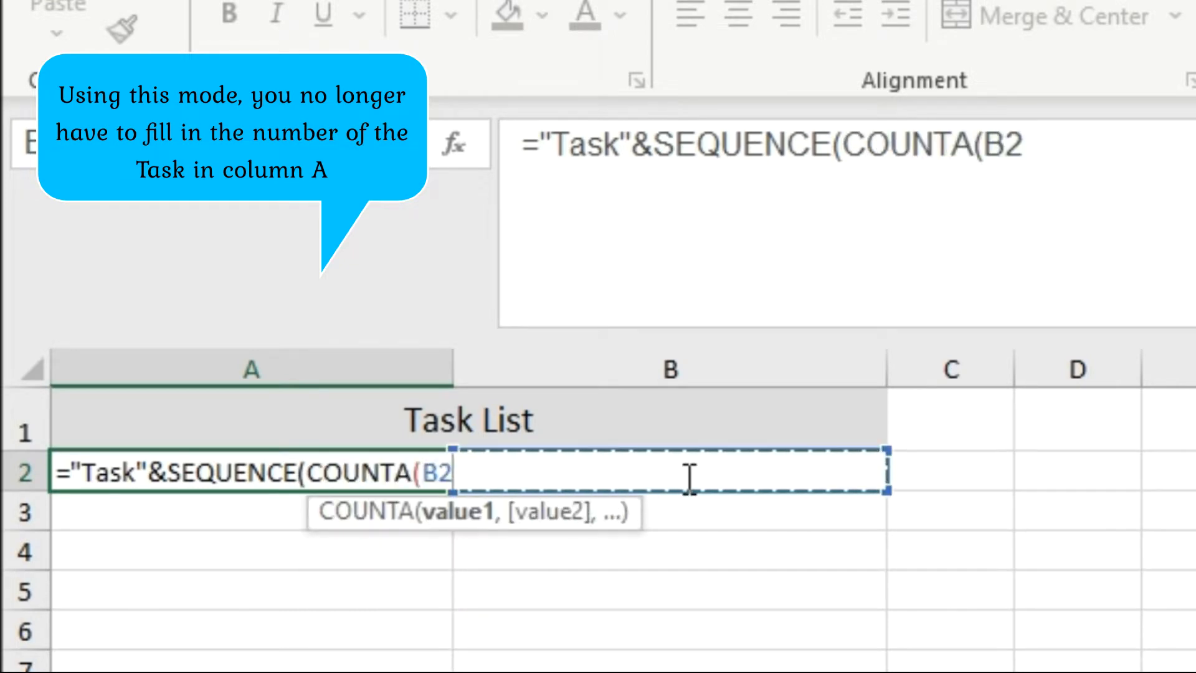
pyautogui.hotkey('ctrl', 'shift', 'Down')
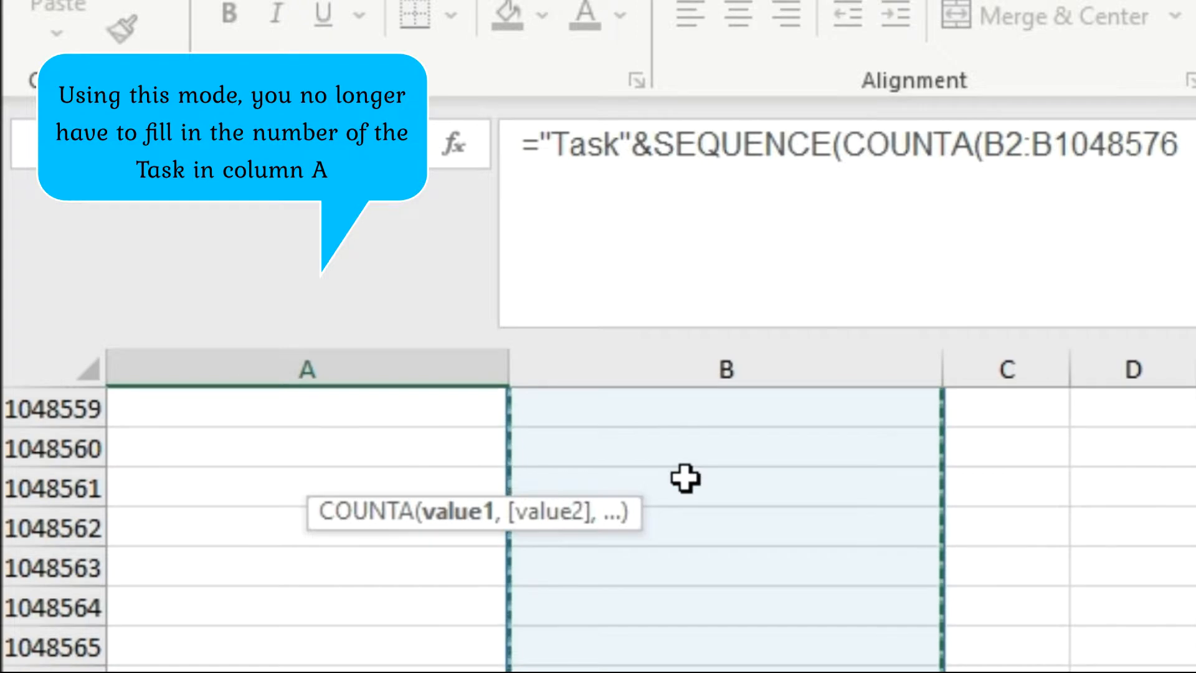
pyautogui.hotkey('ctrl', 'BackSpace')
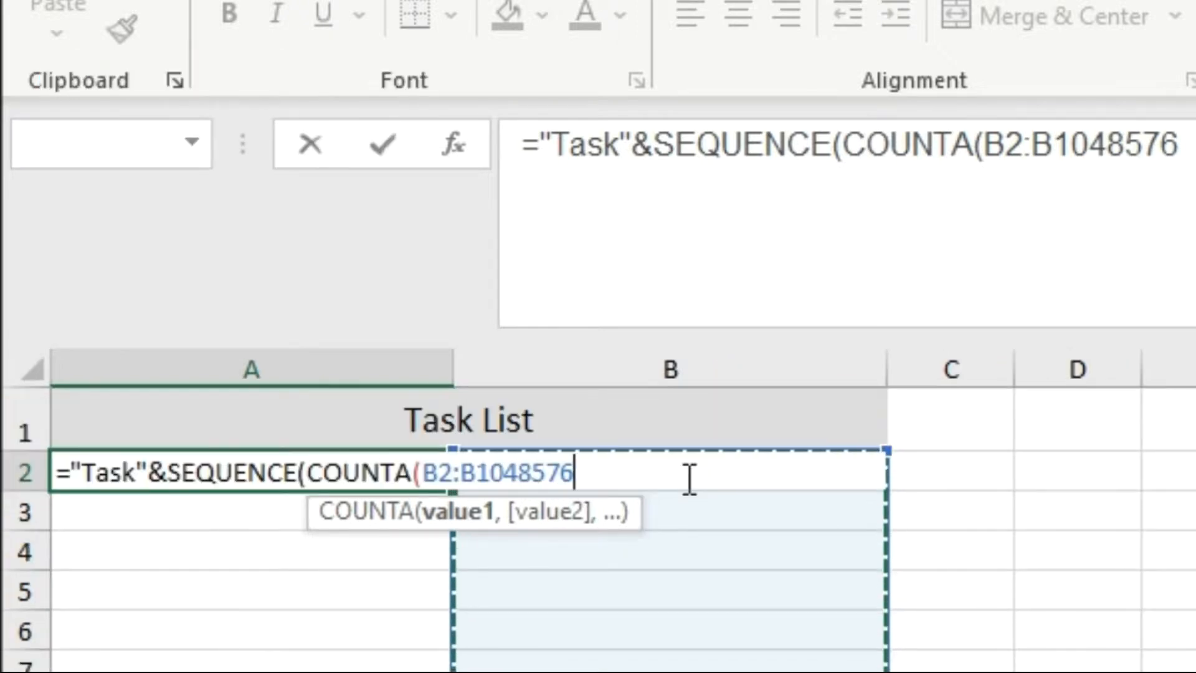
pyautogui.write(')')
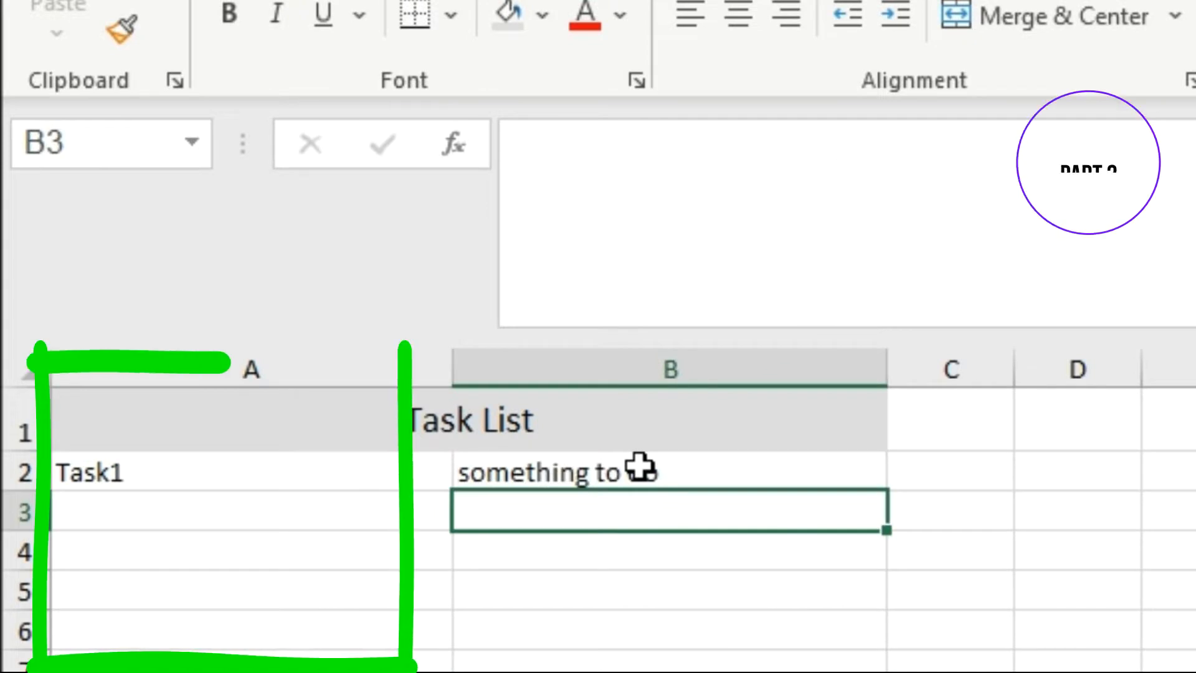
# Step: Add task descriptions below the first one: "nothing to do" in B3, "blaaa" in B4, and "zzz" in B5 and B6
pyautogui.write('ono')
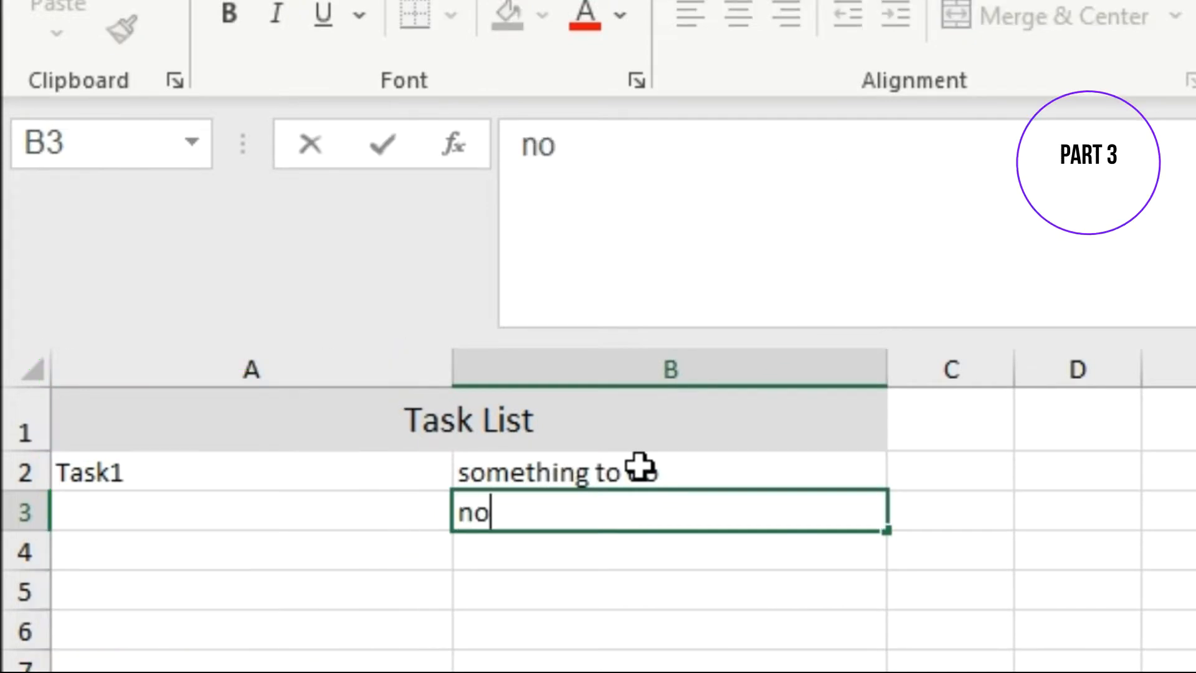
pyautogui.write('thing to do')
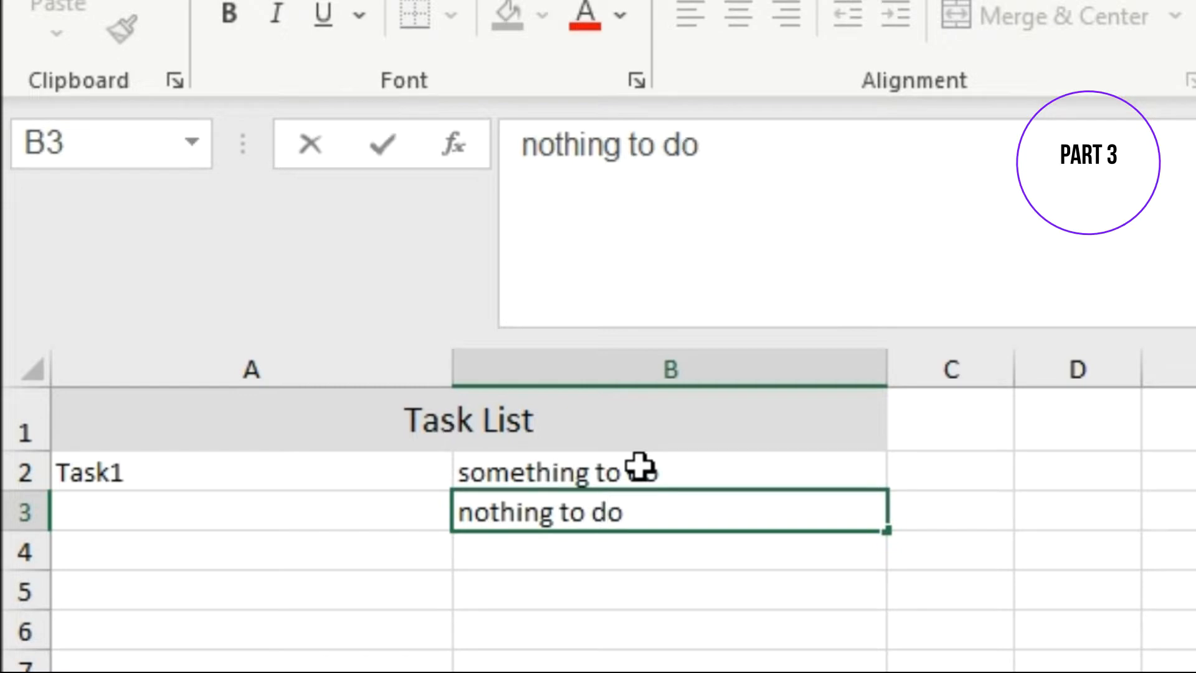
pyautogui.press('Return')
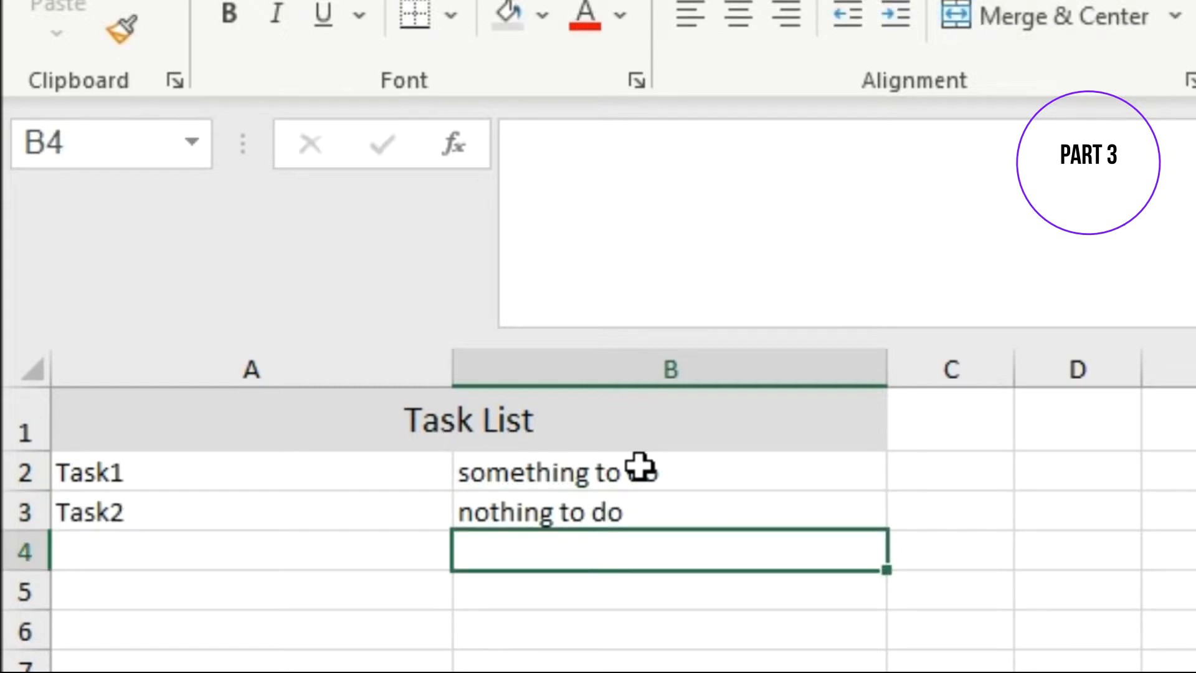
pyautogui.write('blaaa')
pyautogui.press('Return')
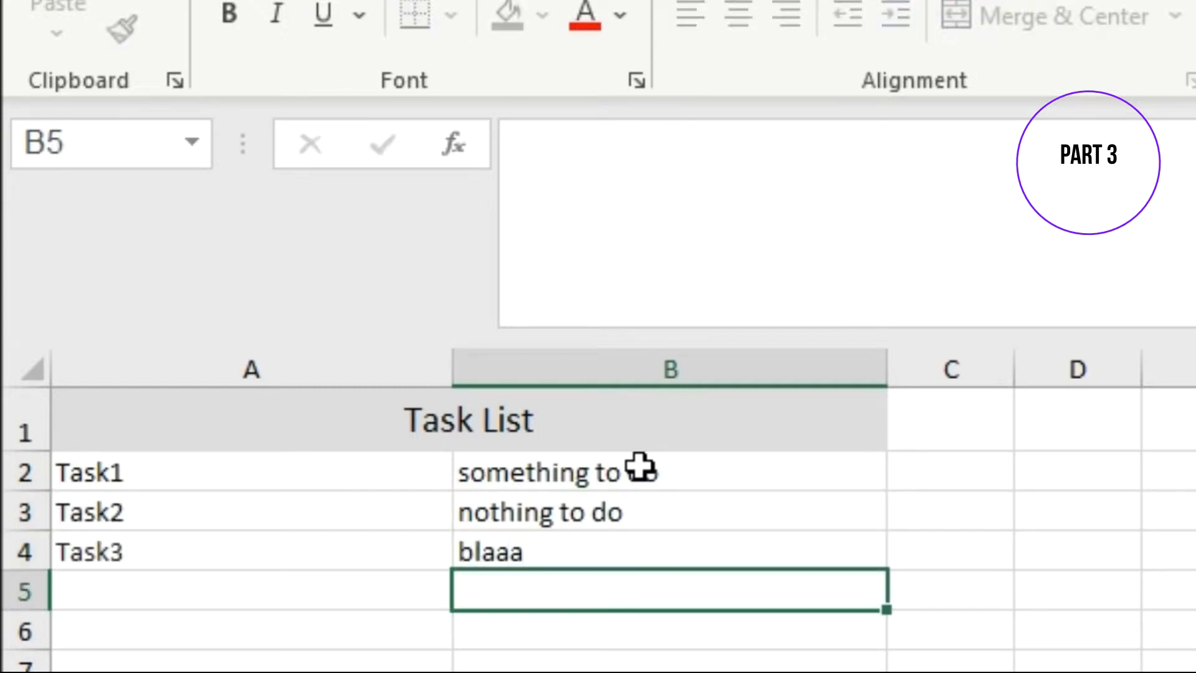
pyautogui.write('zzz')
pyautogui.press('Return')
pyautogui.write('zz')
pyautogui.press('Return')
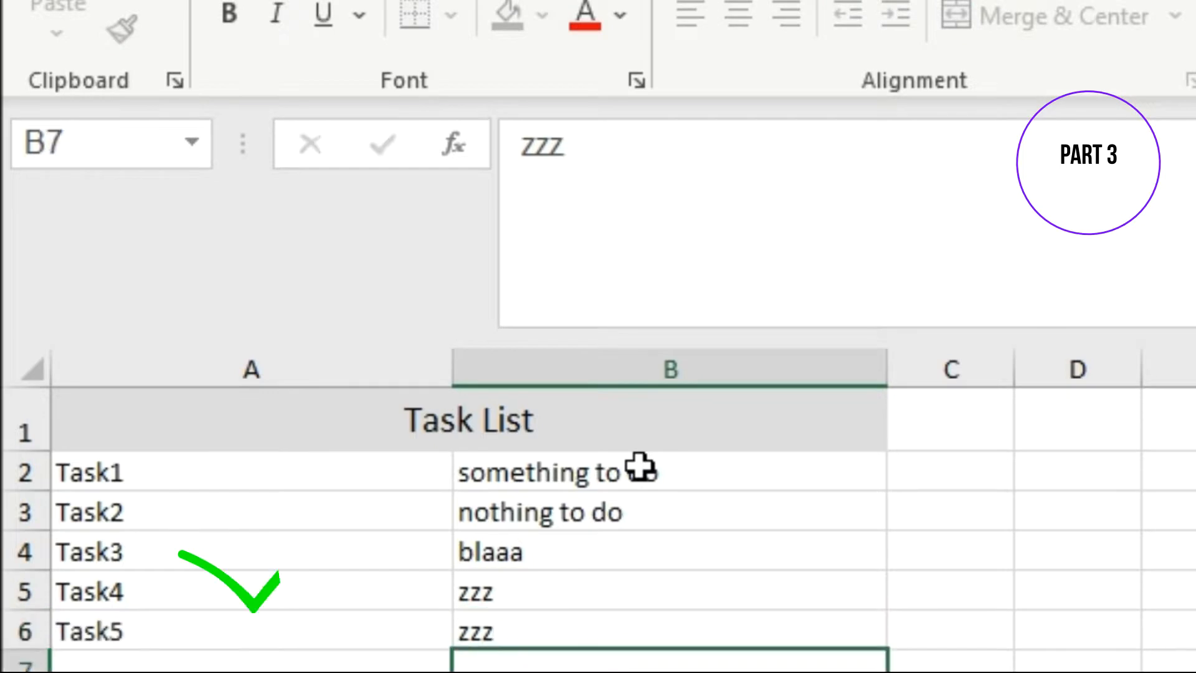
# Step: Clear the two "zzz" task descriptions in B6 and B5
pyautogui.press('Up')
pyautogui.press('BackSpace')
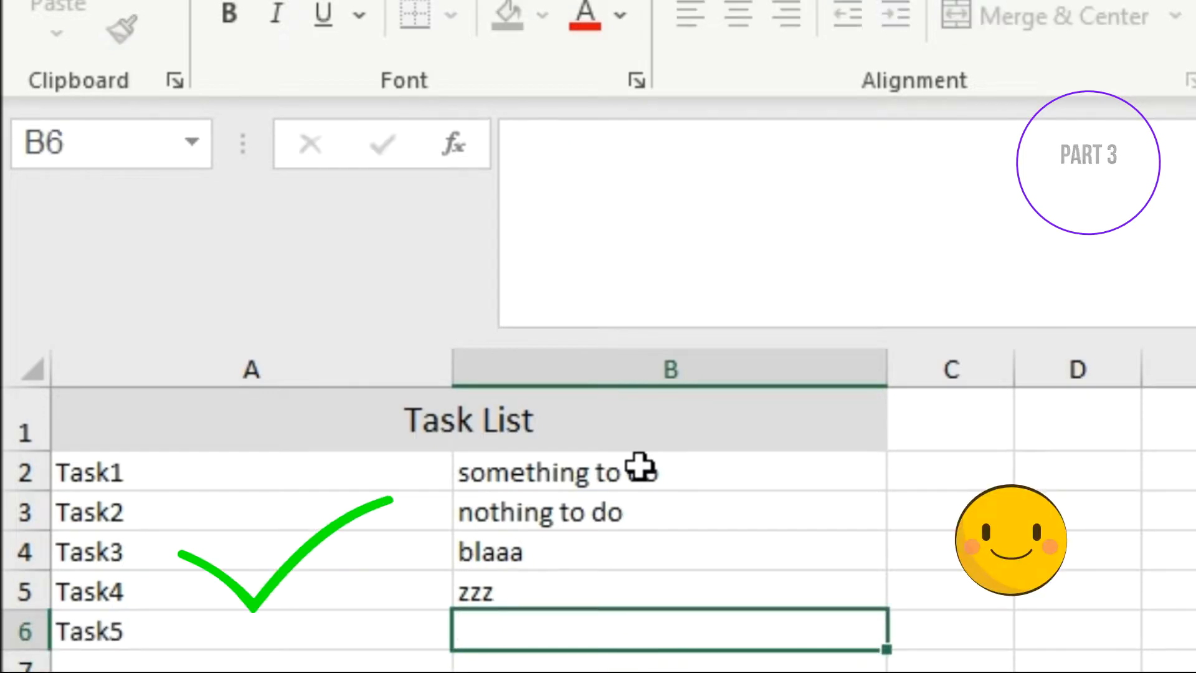
pyautogui.press('Up')
pyautogui.press('BackSpace')
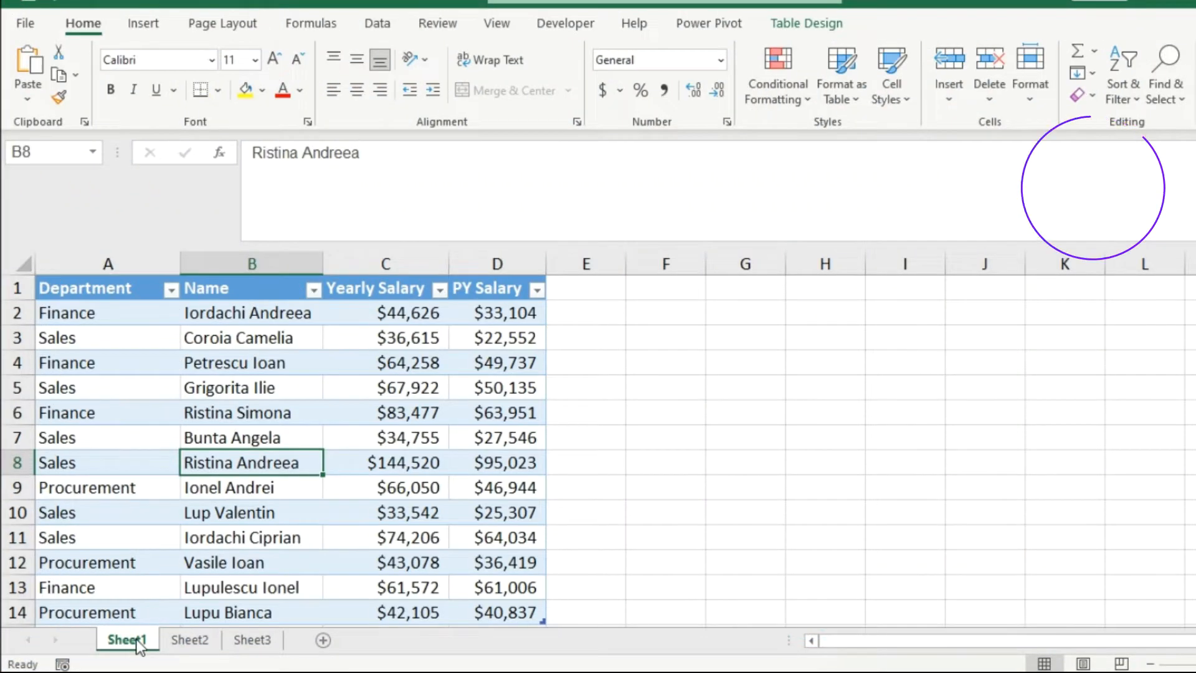
# Step: Hide Sheet1 with the standard Hide command and unhide it again
pyautogui.rightClick(138, 642)
pyautogui.click(221, 566)
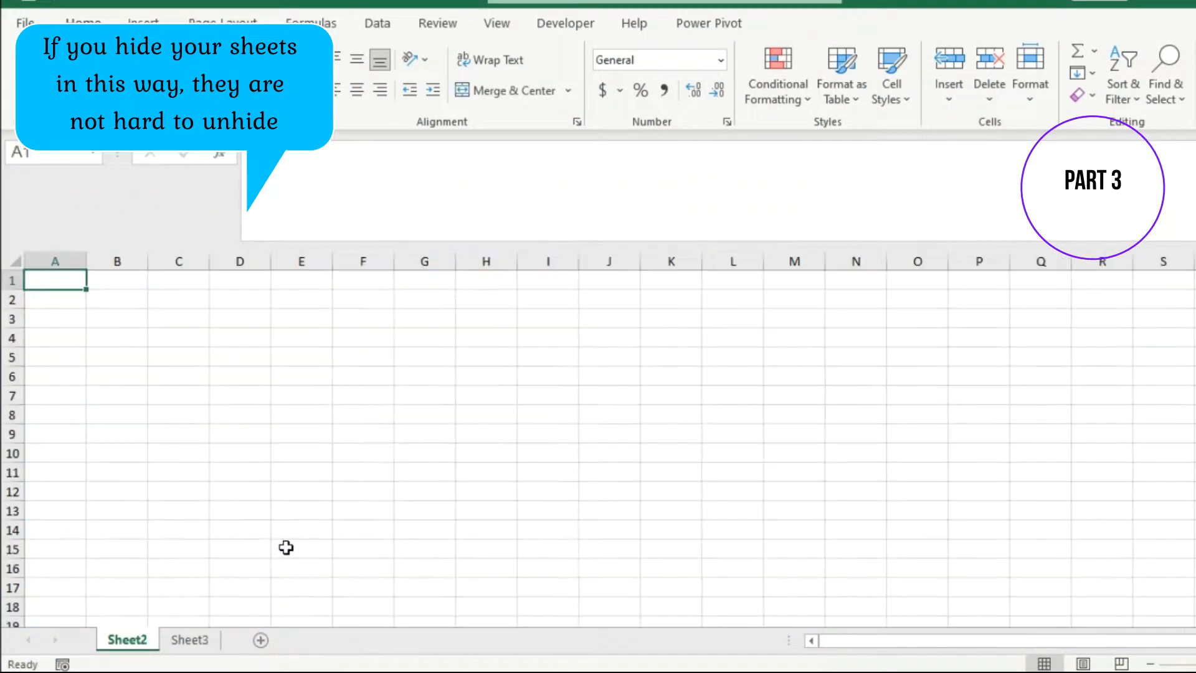
pyautogui.rightClick(131, 642)
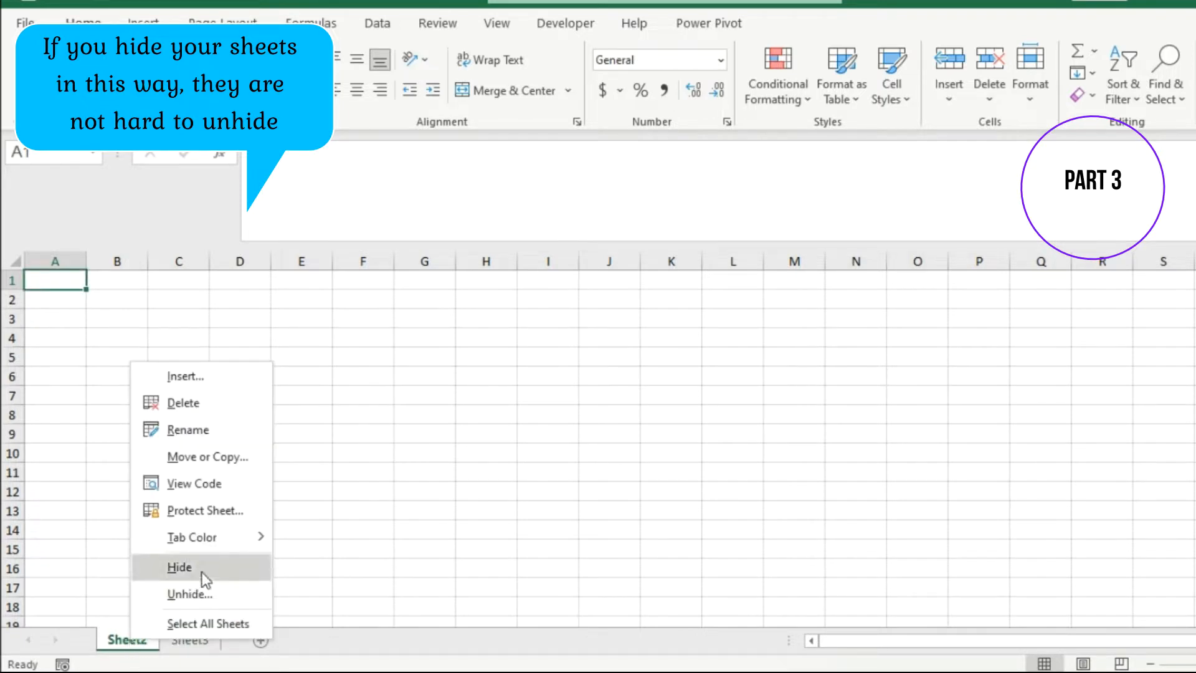
pyautogui.click(208, 588)
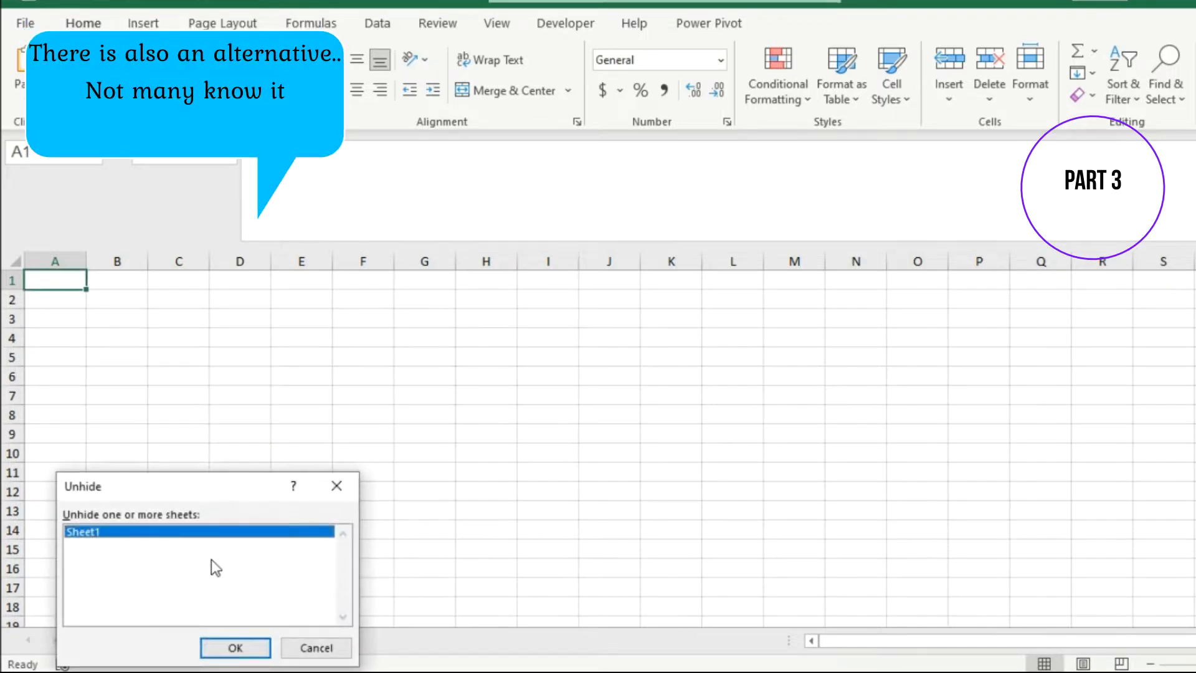
pyautogui.click(234, 646)
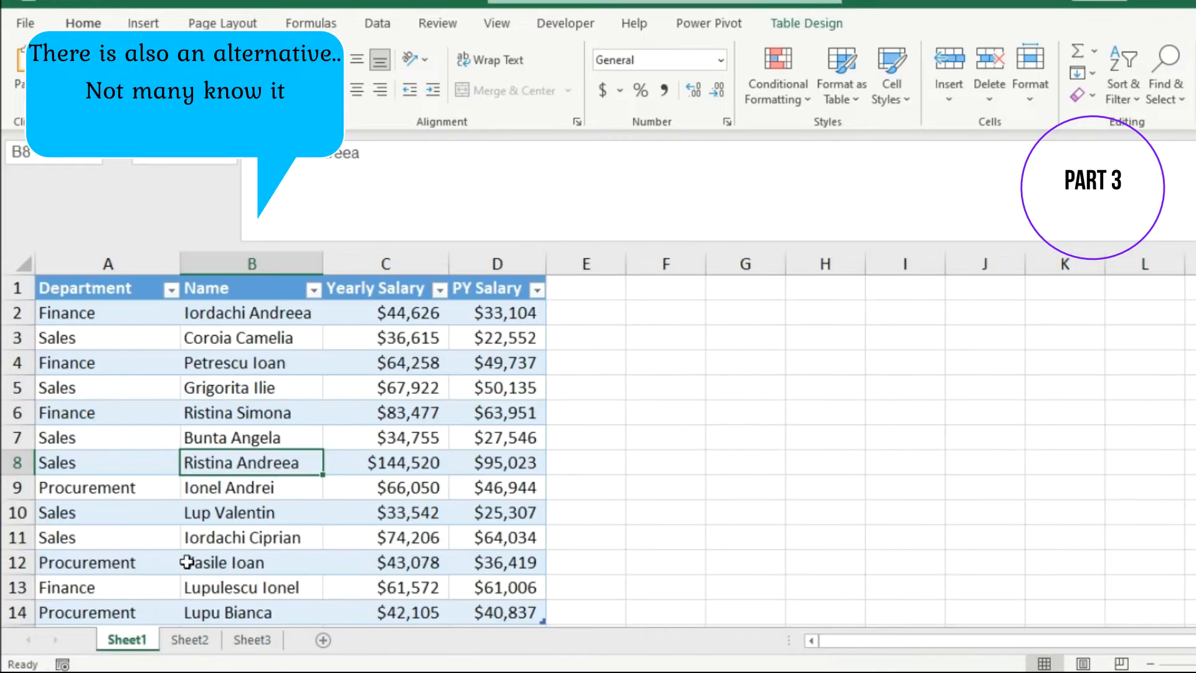
# Step: Open the code view of Sheet1 in the Visual Basic editor
pyautogui.click(144, 487)
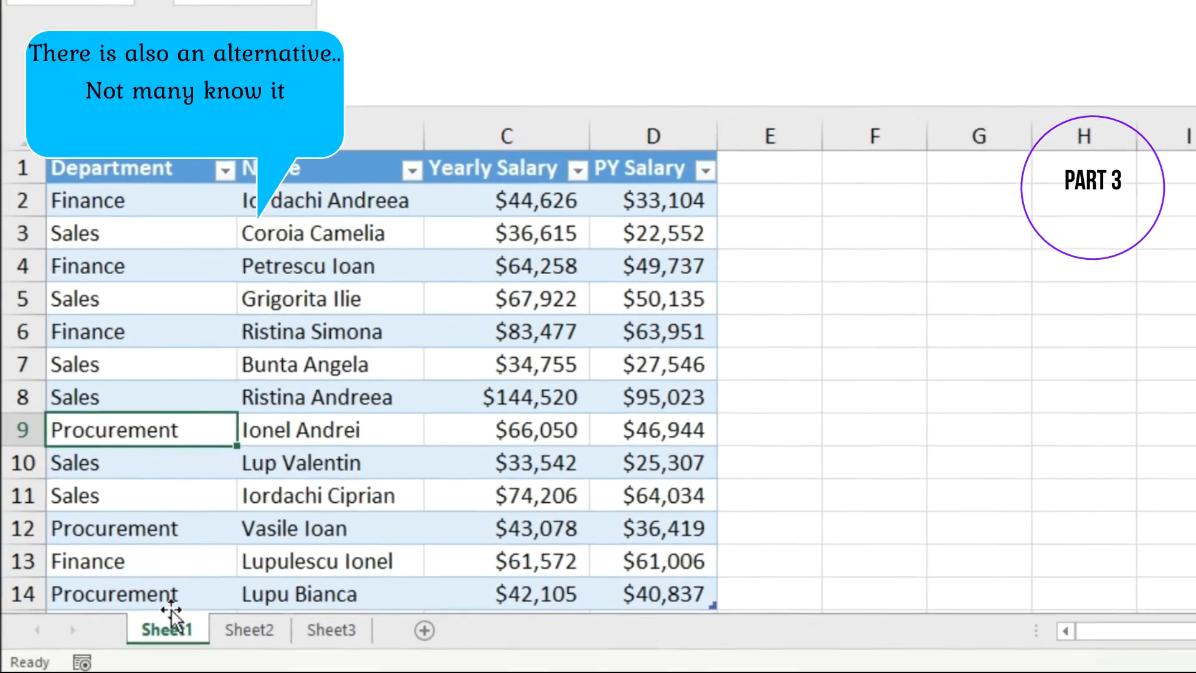
pyautogui.rightClick(170, 614)
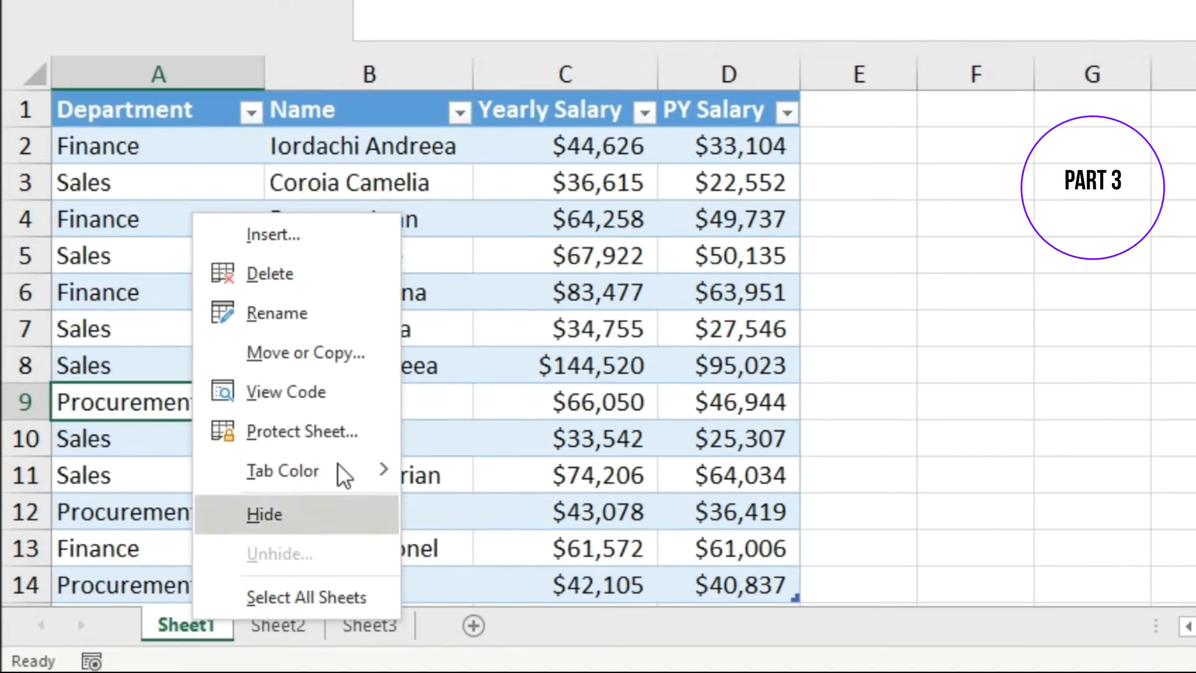
pyautogui.click(355, 394)
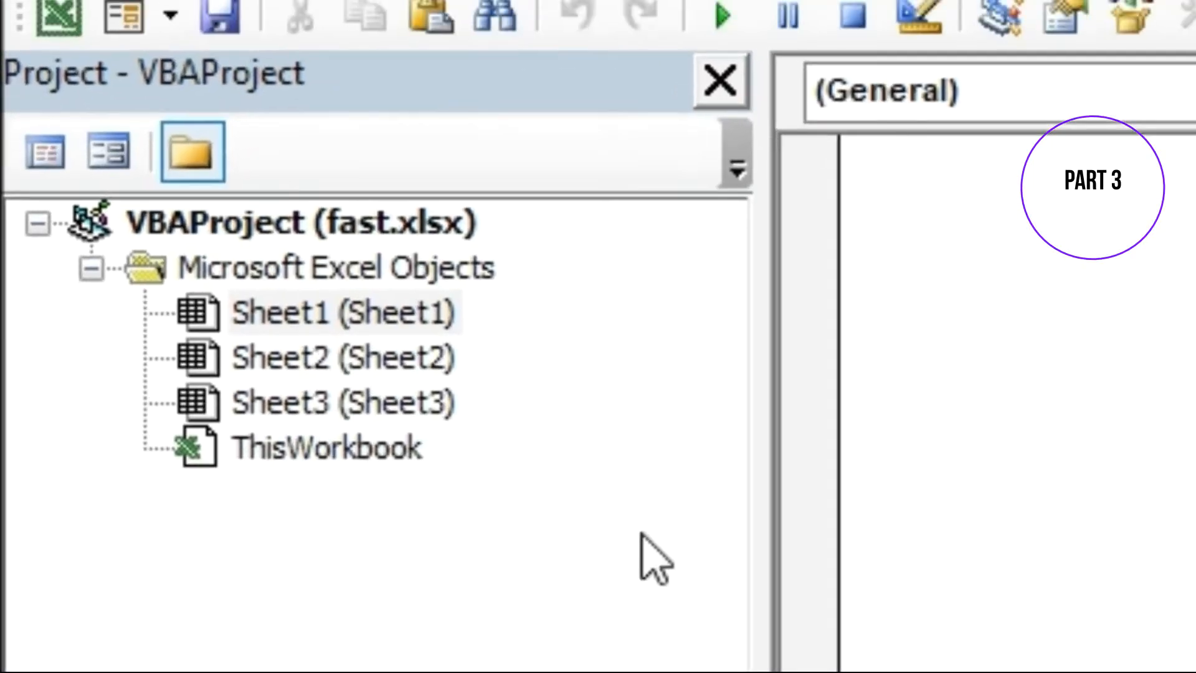
# Step: Set Sheet1's Visible property to 2 - xlSheetVeryHidden and close the Visual Basic editor
pyautogui.click(387, 355)
pyautogui.click(401, 320)
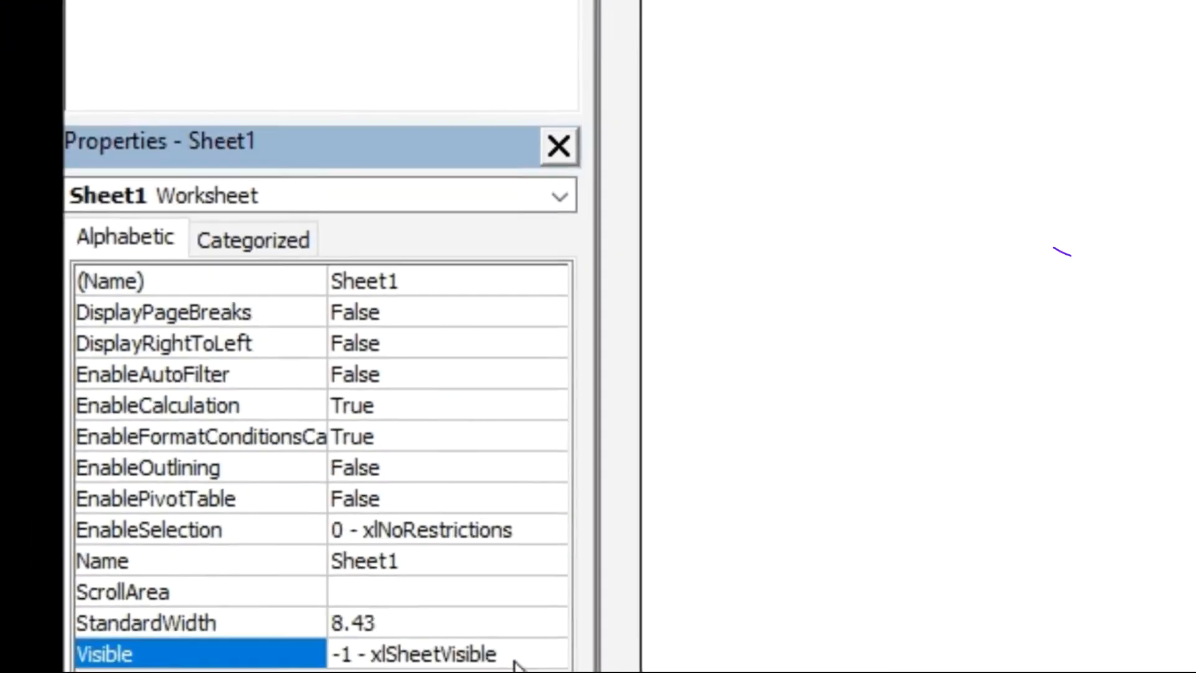
pyautogui.click(516, 657)
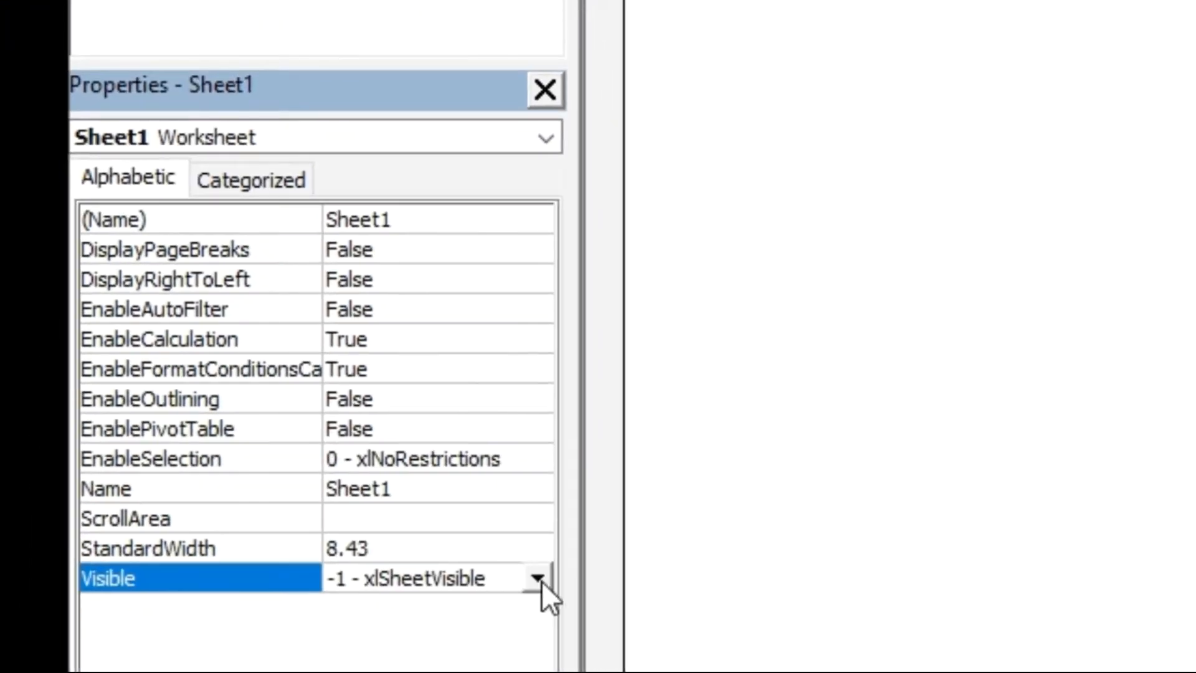
pyautogui.click(537, 579)
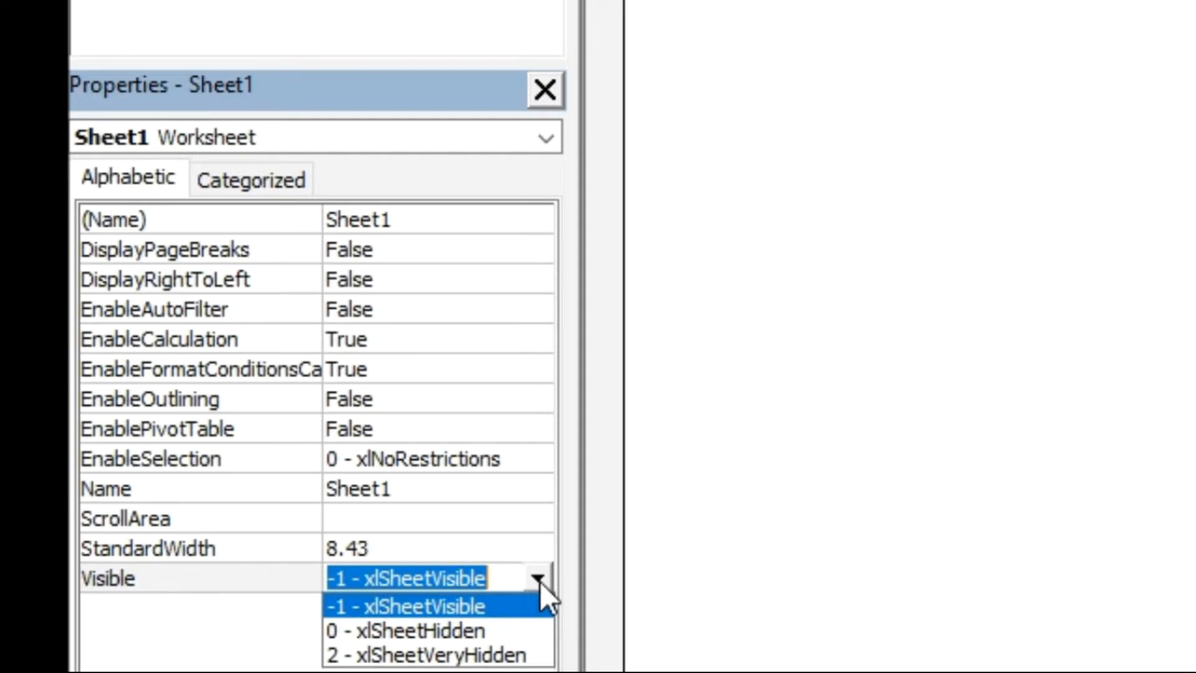
pyautogui.click(516, 655)
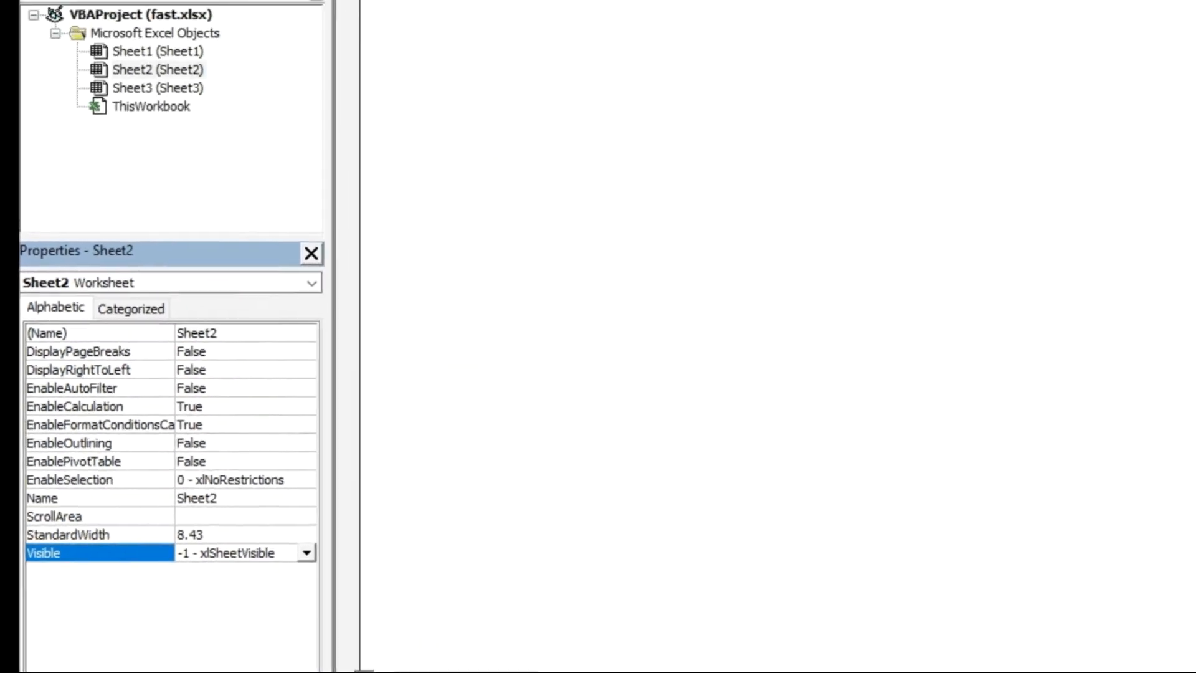
pyautogui.click(1189, 15)
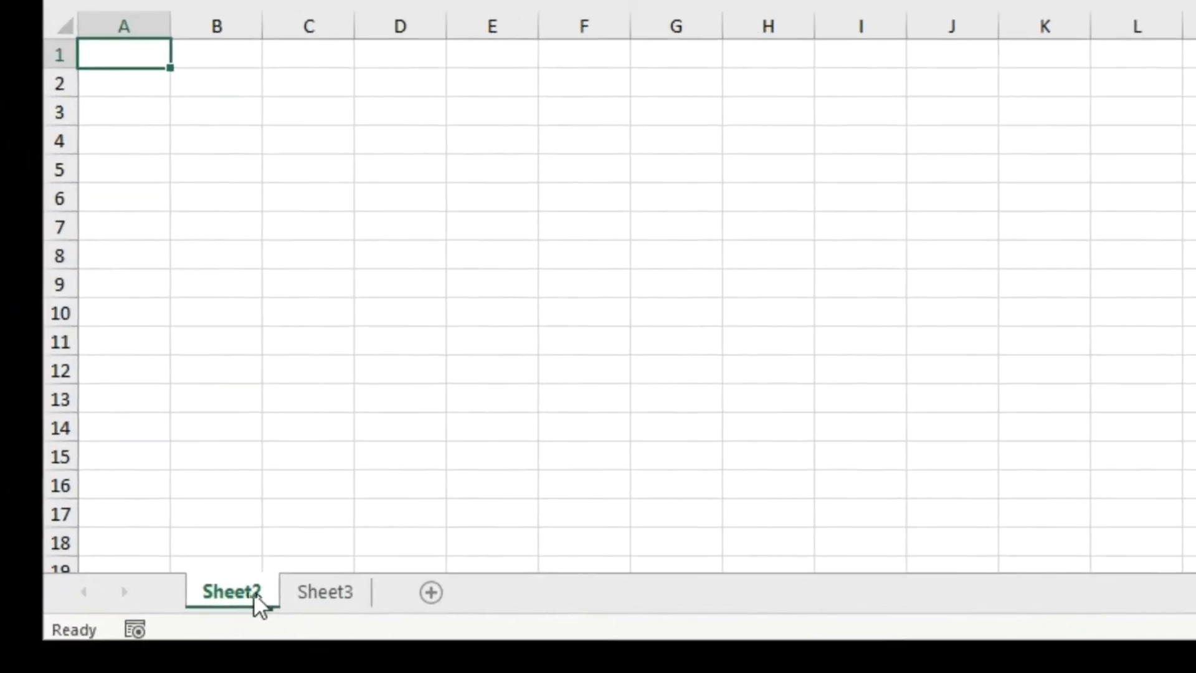
# Step: Check from Sheet2's sheet commands whether the hidden Sheet1 is offered for unhiding
pyautogui.rightClick(125, 619)
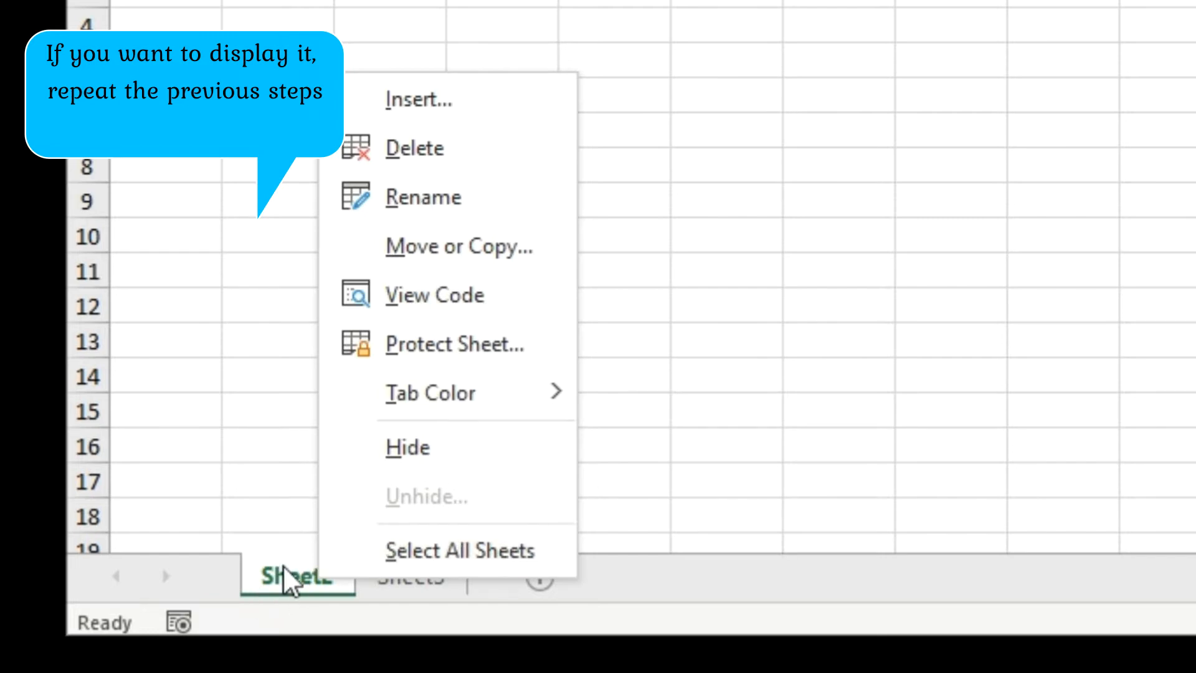
pyautogui.click(809, 337)
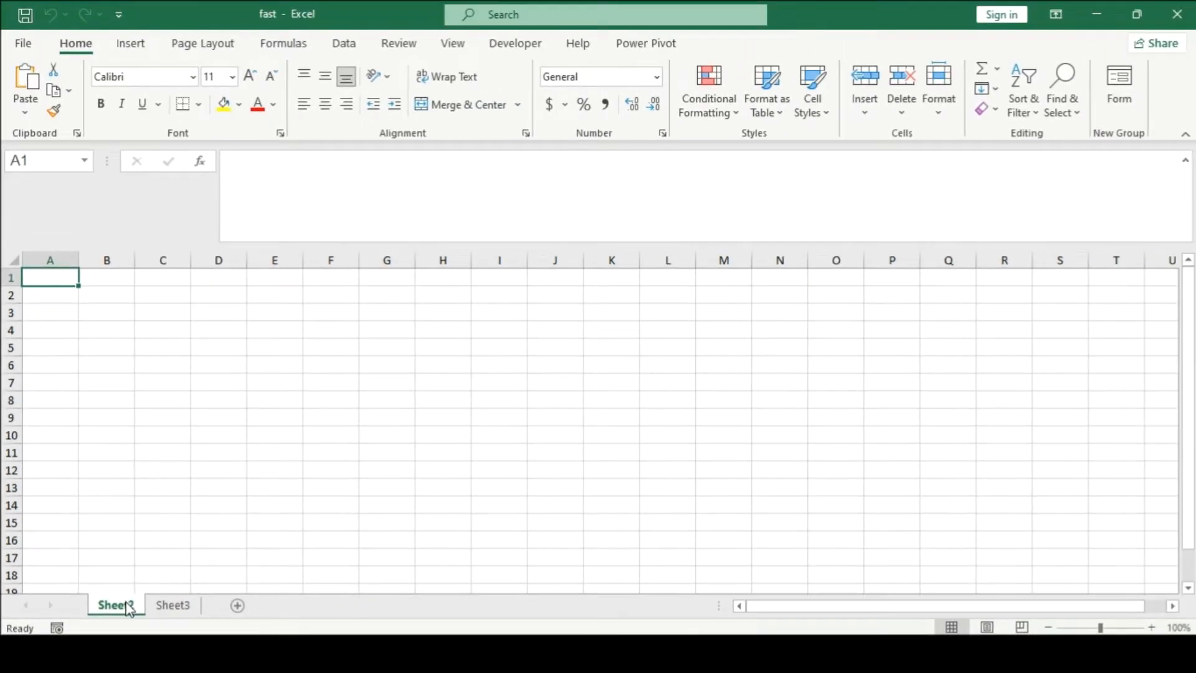
pyautogui.rightClick(129, 607)
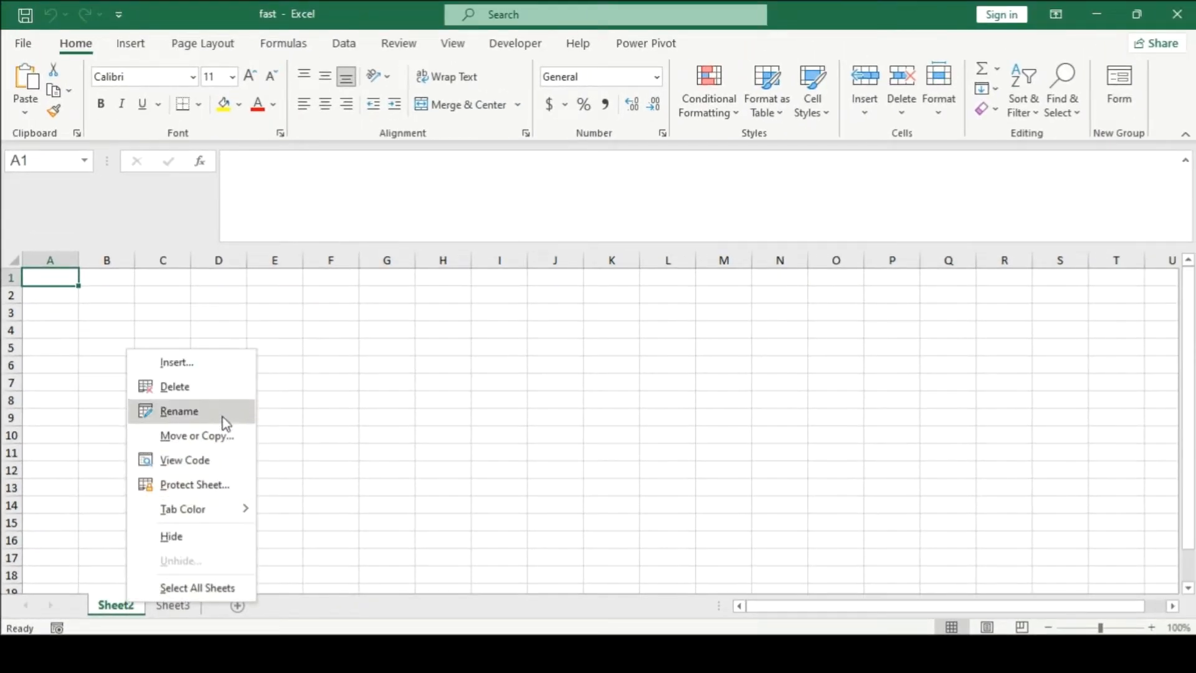
# Step: Set Sheet1's Visible property back to -1 - xlSheetVisible in the Visual Basic editor, close the editor and return to Sheet1
pyautogui.click(223, 462)
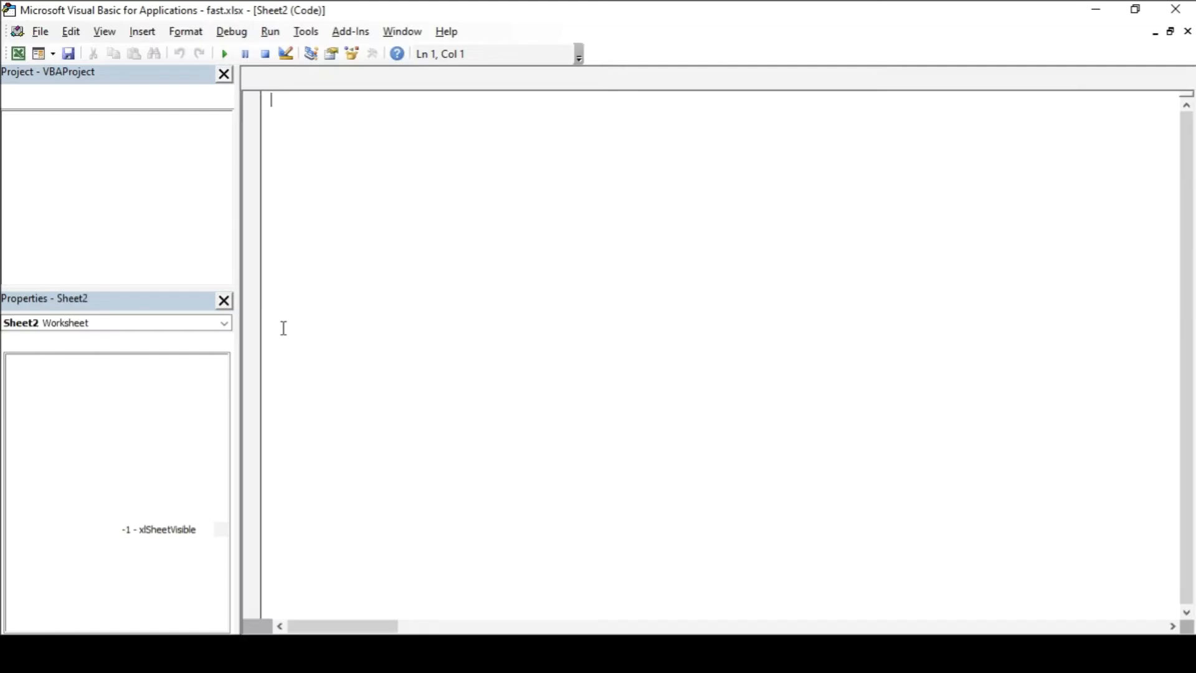
pyautogui.click(124, 147)
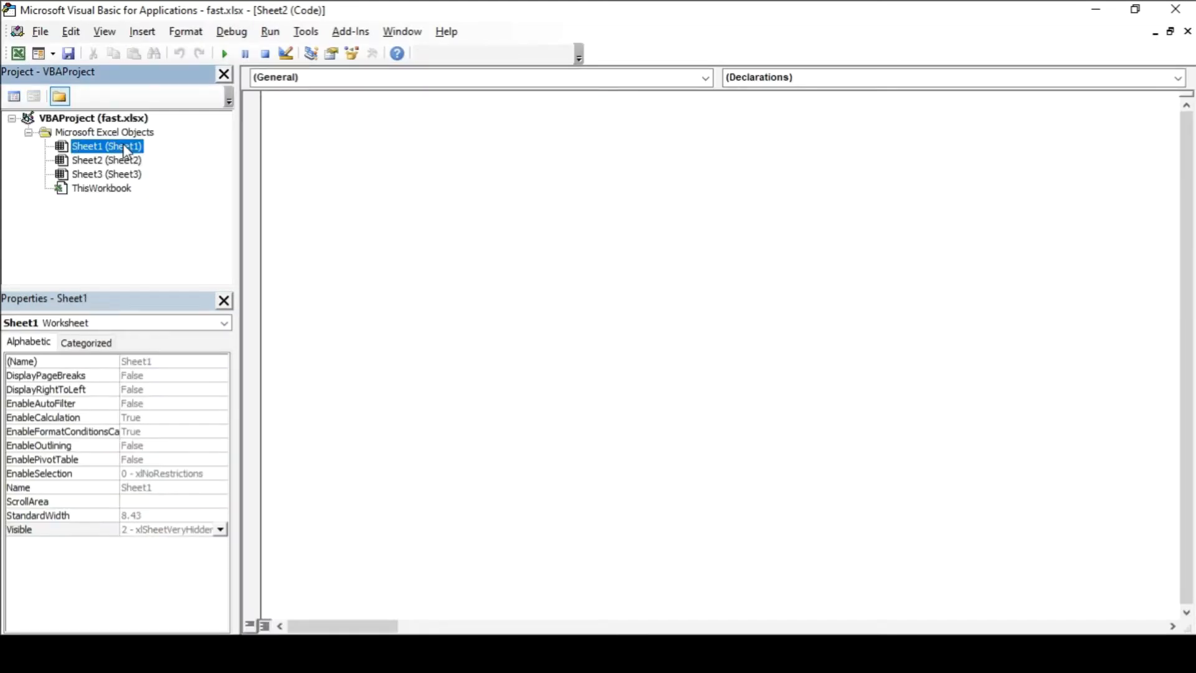
pyautogui.click(221, 530)
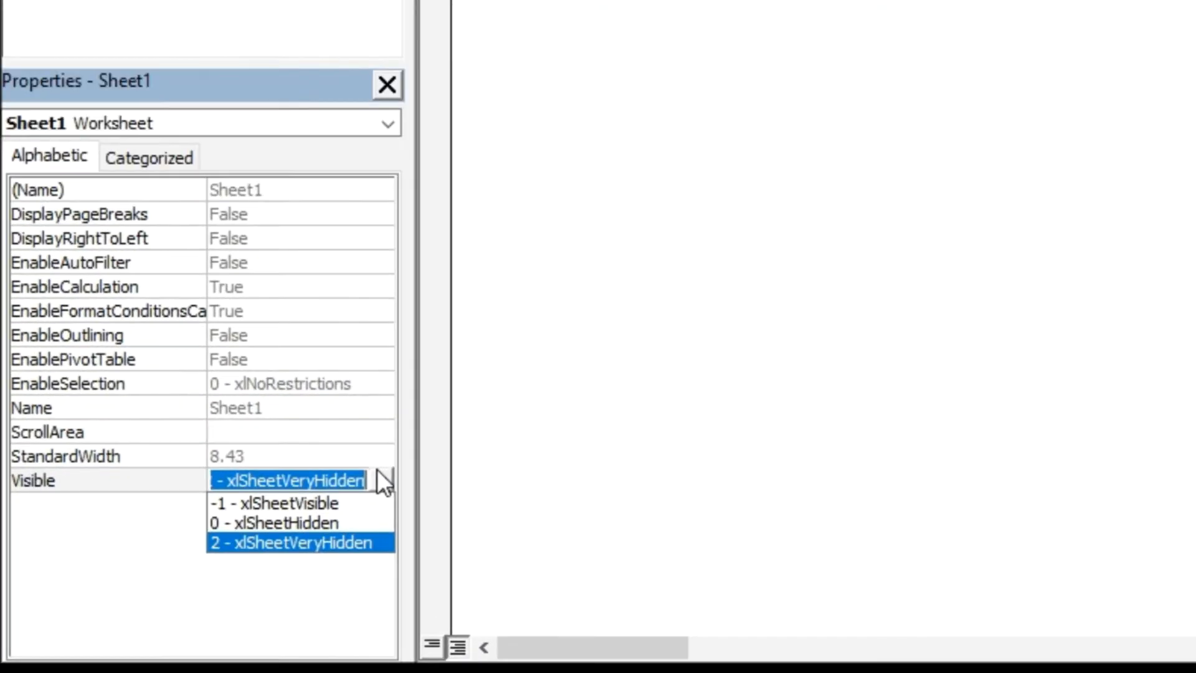
pyautogui.click(375, 487)
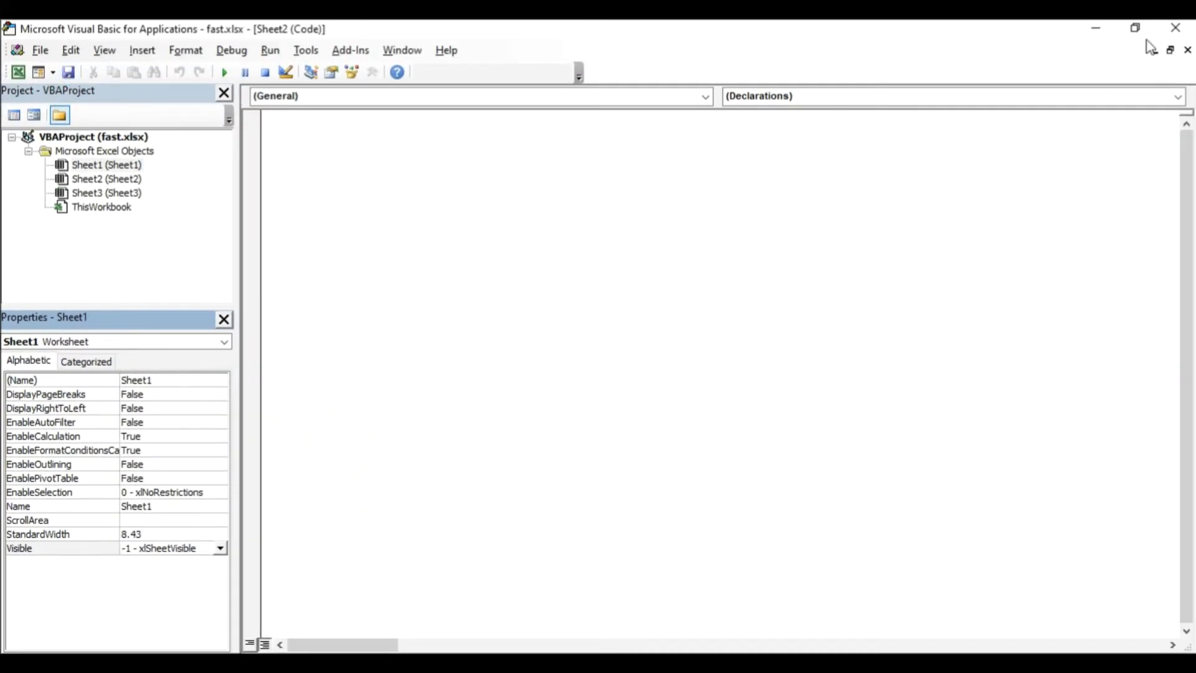
pyautogui.click(1175, 28)
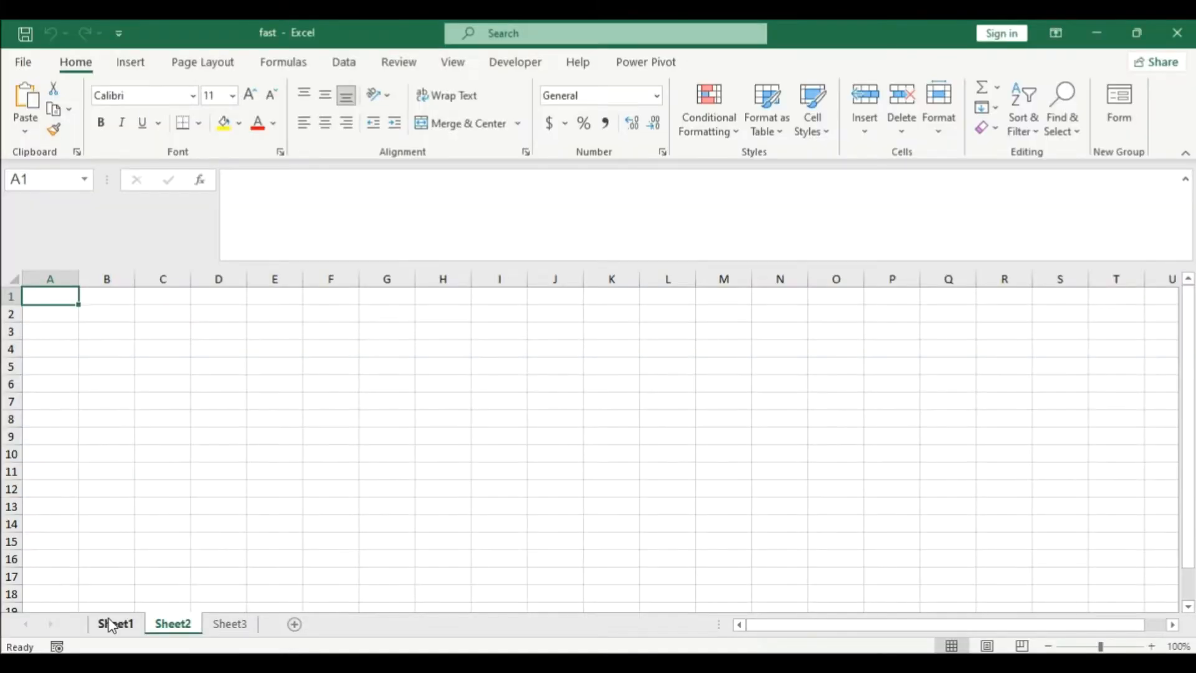
pyautogui.click(112, 624)
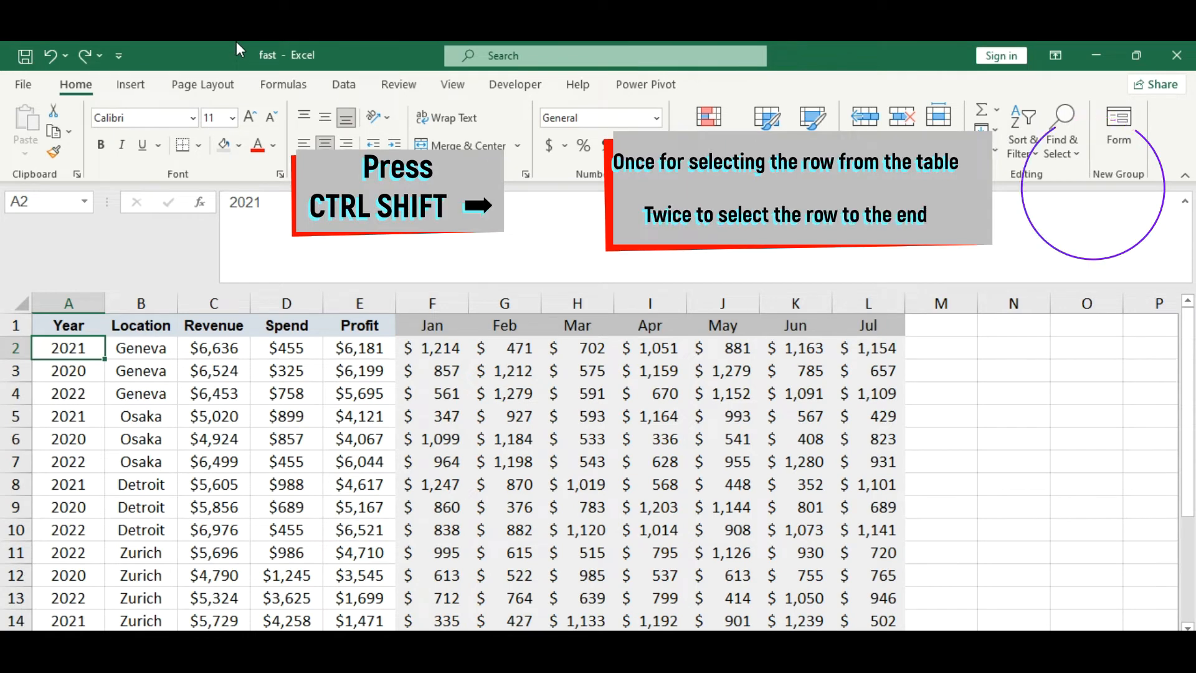
# Step: Extend the selection from cell A2 across its row to the end of the table
pyautogui.hotkey('ctrl', 'shift', 'Right')
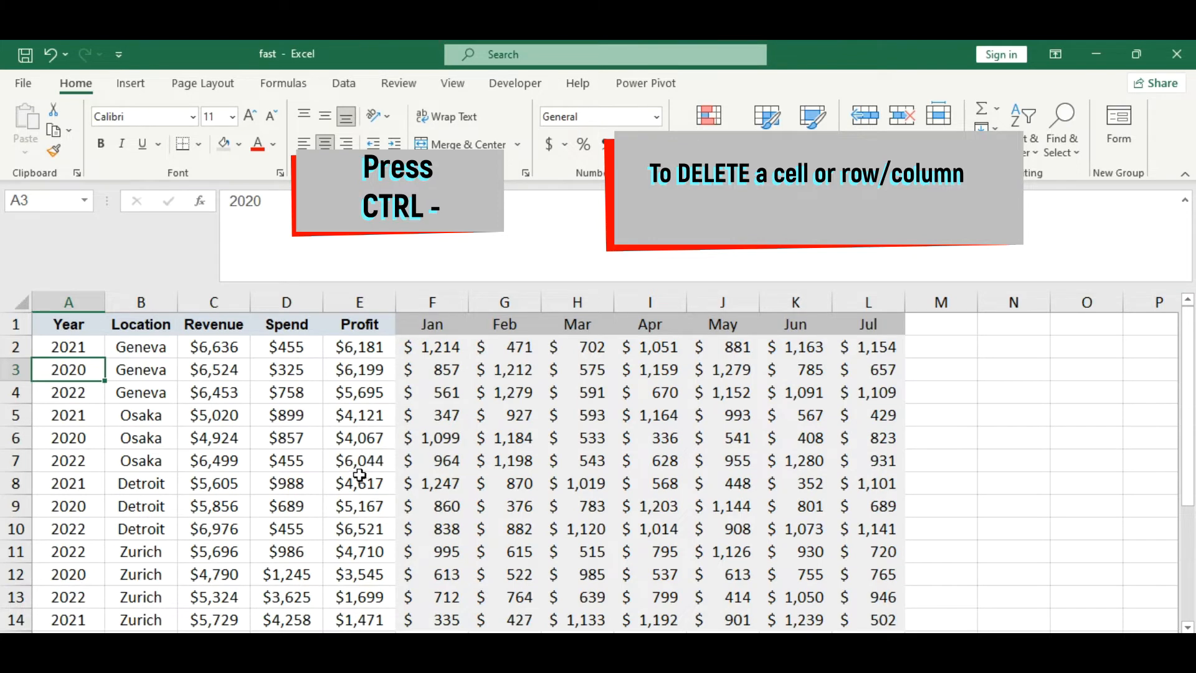
# Step: Delete cell A3 in the Year column with the Shift cells up option
pyautogui.hotkey('ctrl', '-')
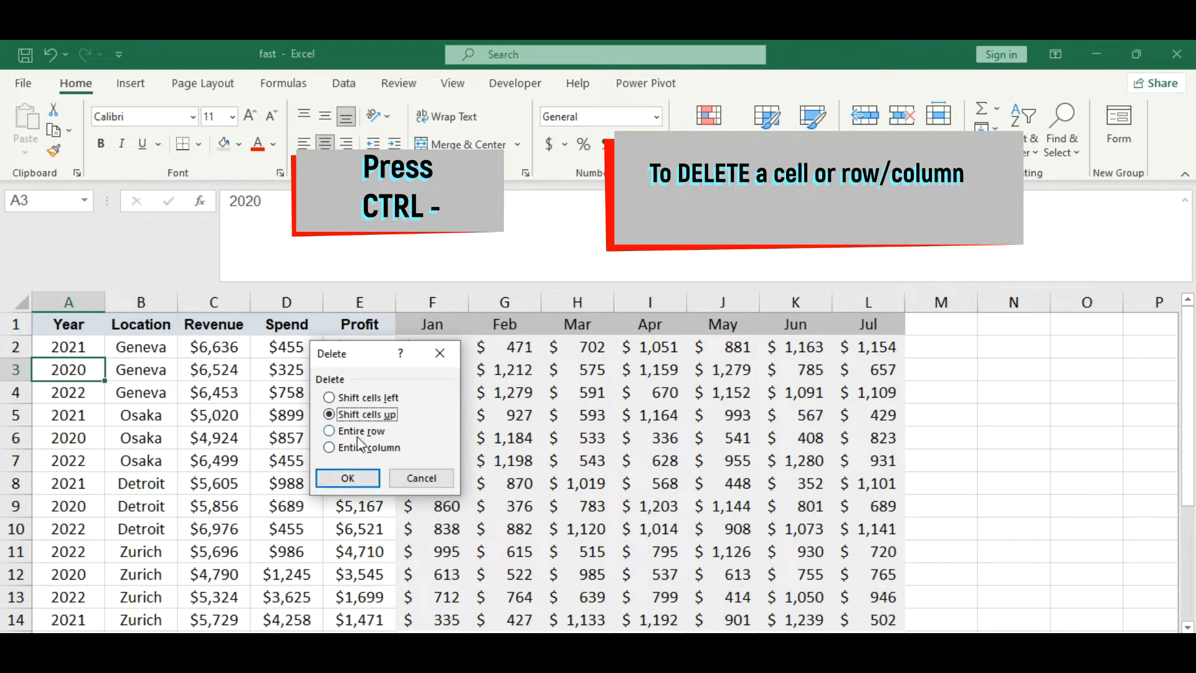
pyautogui.click(360, 431)
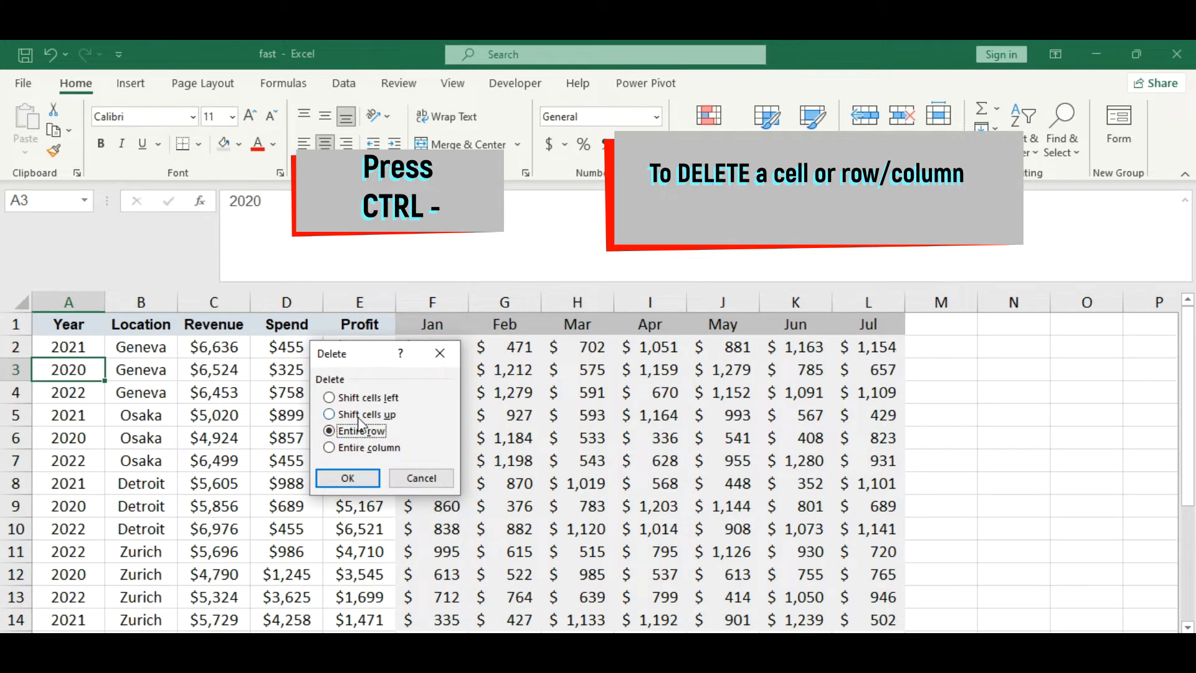
pyautogui.click(358, 415)
pyautogui.click(347, 485)
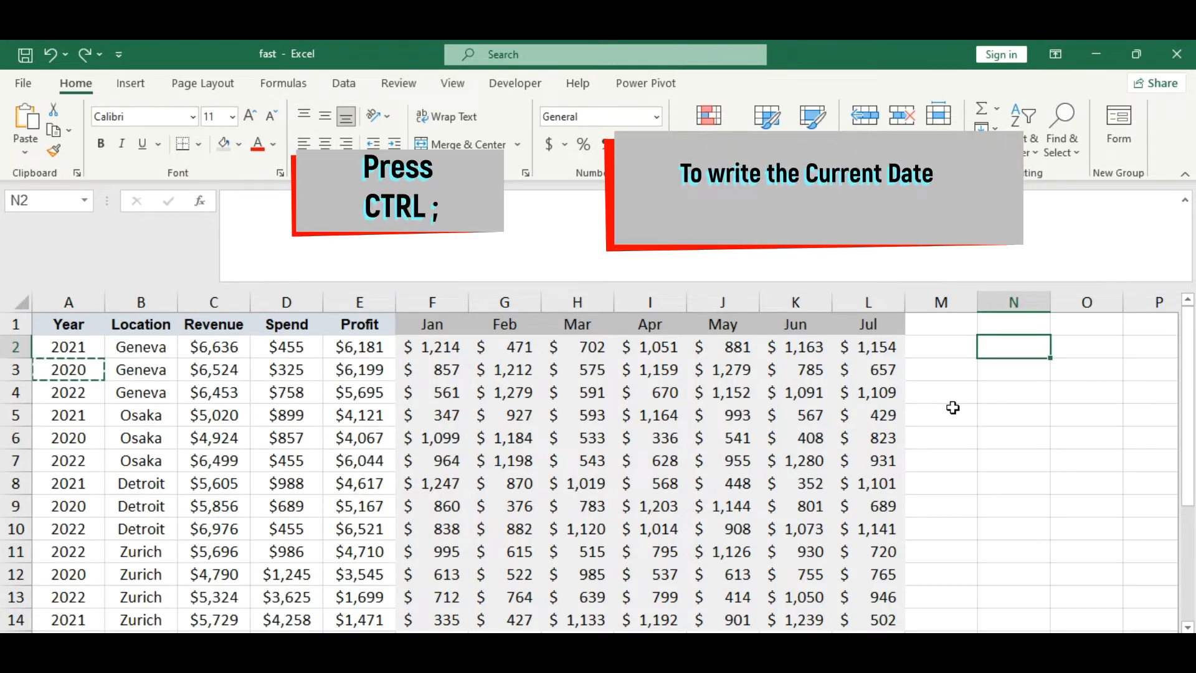
# Step: Insert the current date in cell N2 and the current time in cell N4
pyautogui.hotkey('ctrl', ';')
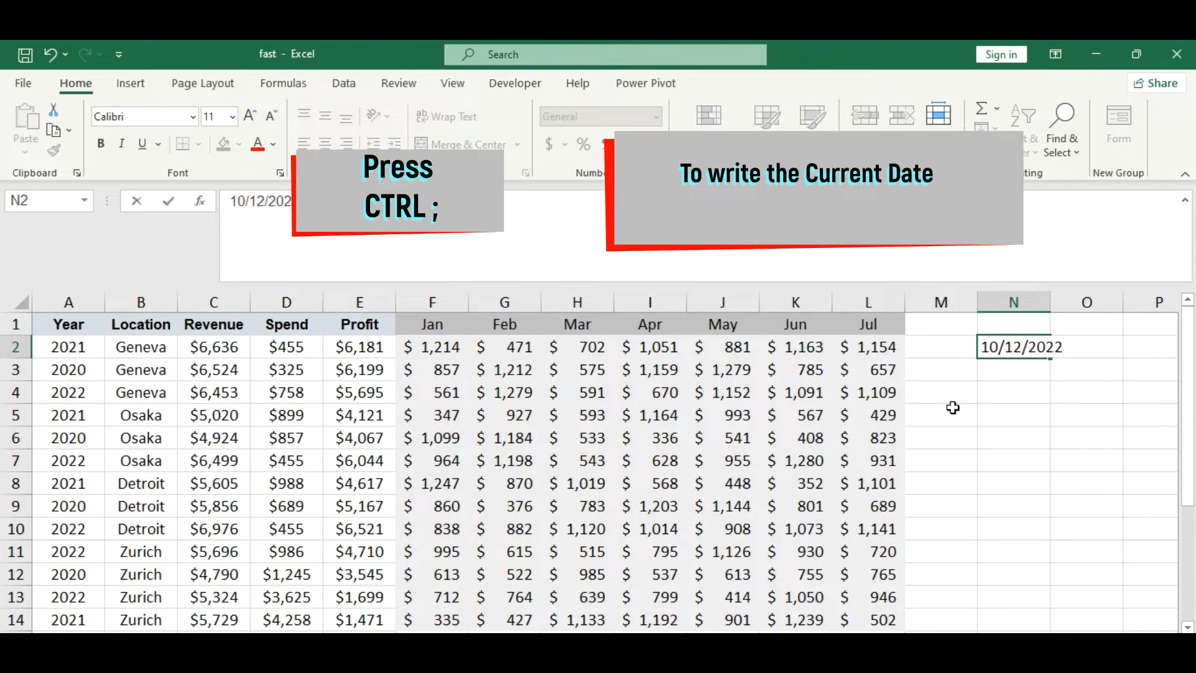
pyautogui.press('Return')
pyautogui.press('Return')
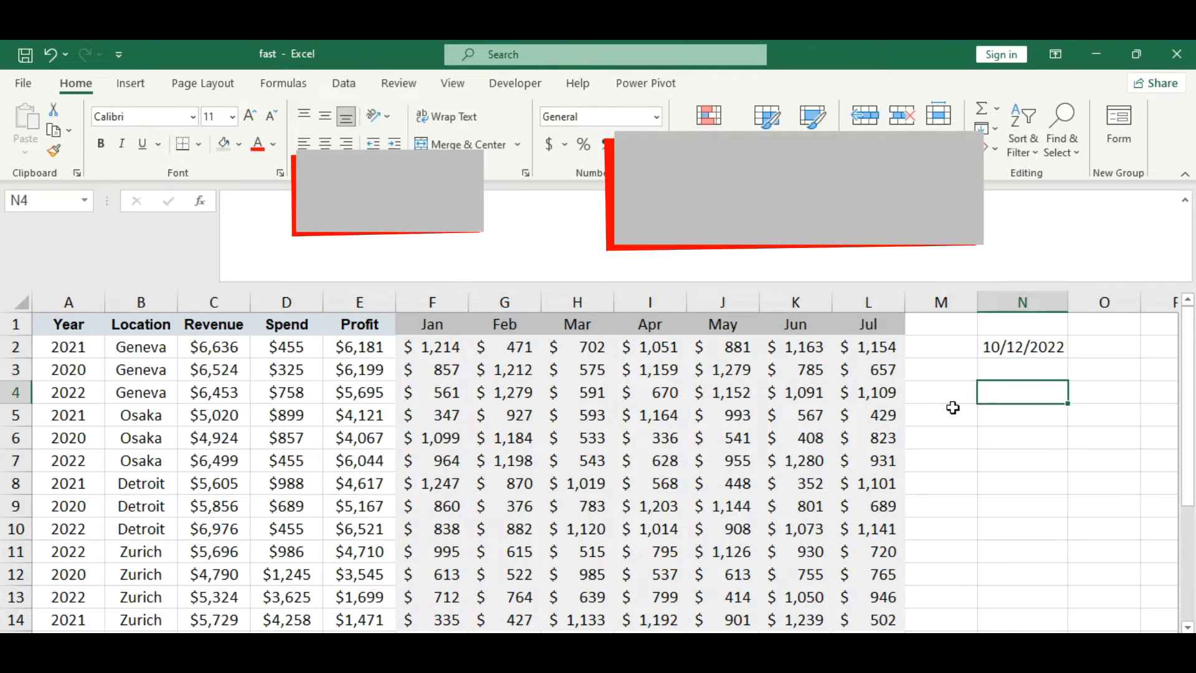
pyautogui.hotkey('ctrl', 'shift', ';')
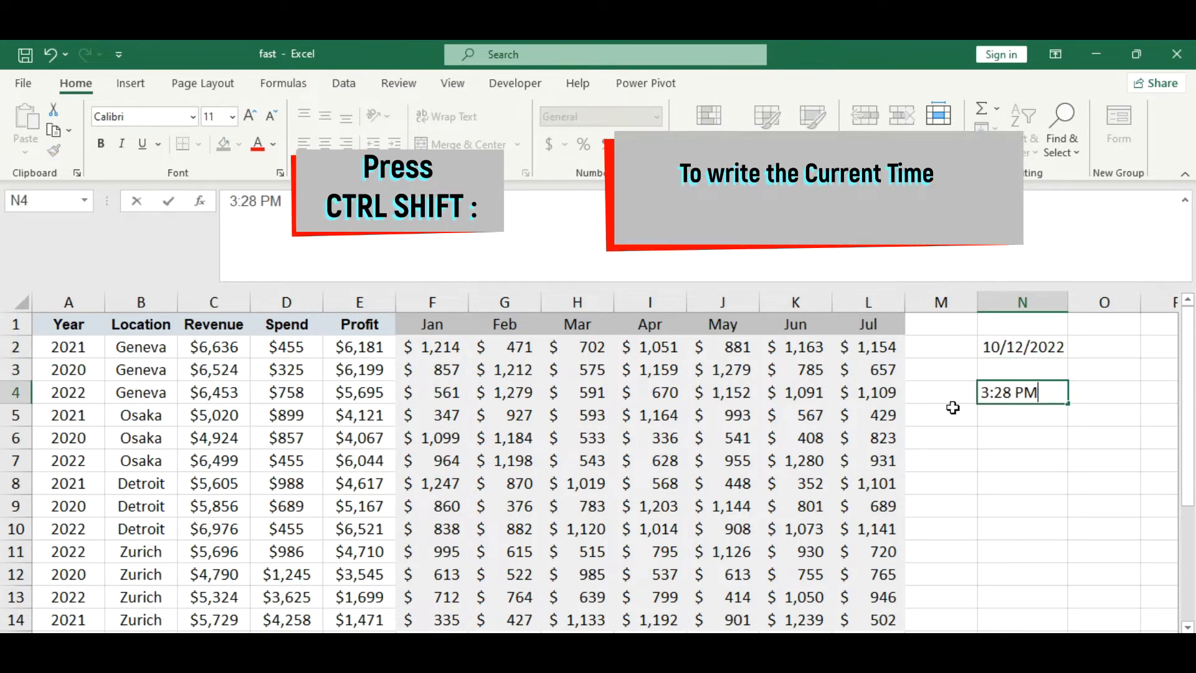
pyautogui.press('Return')
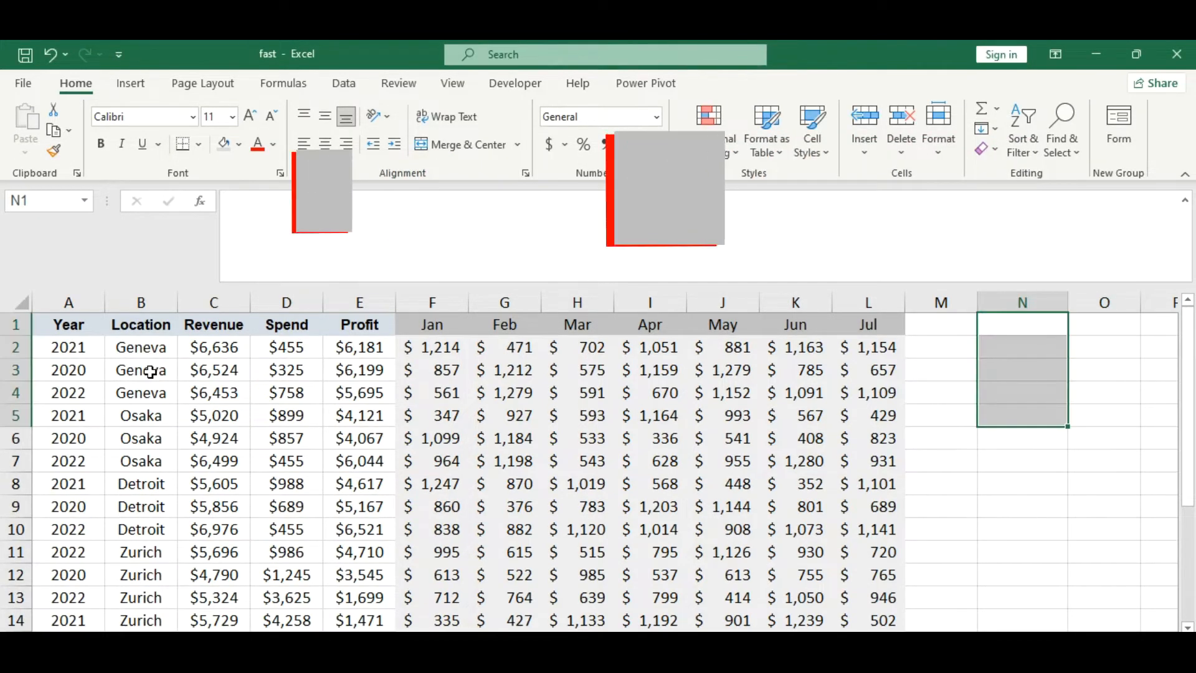
# Step: Select the entire Location column starting from cell B3 and review how far the selection extends
pyautogui.click(150, 372)
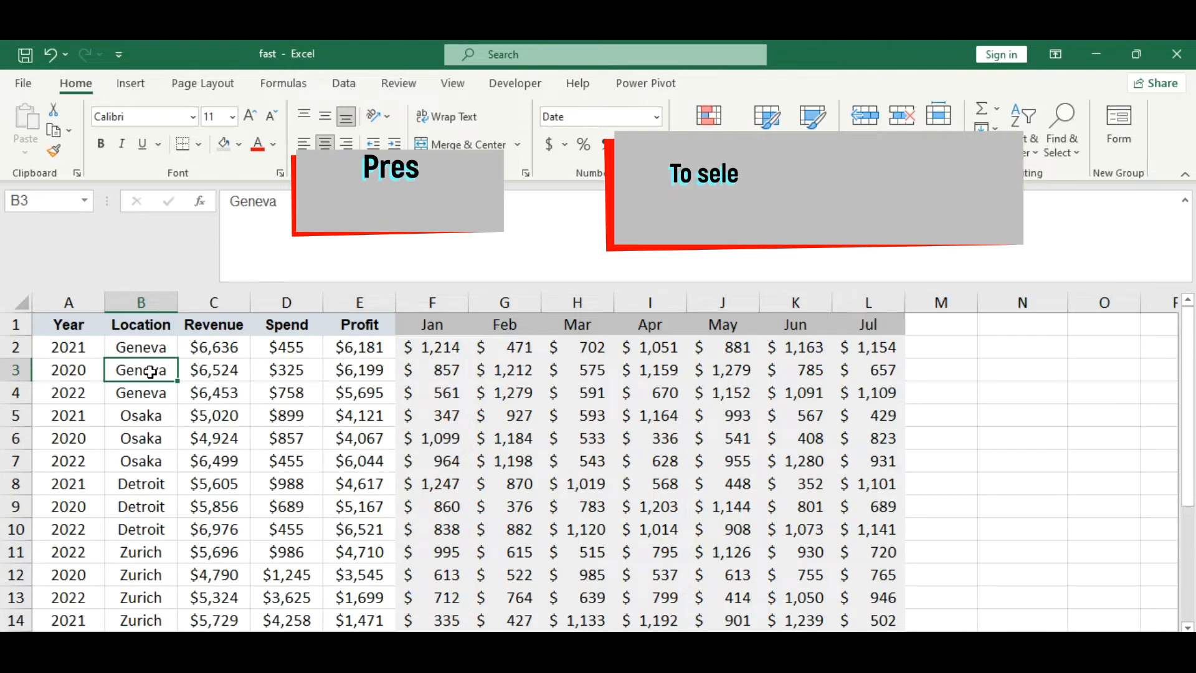
pyautogui.hotkey('ctrl', 'space')
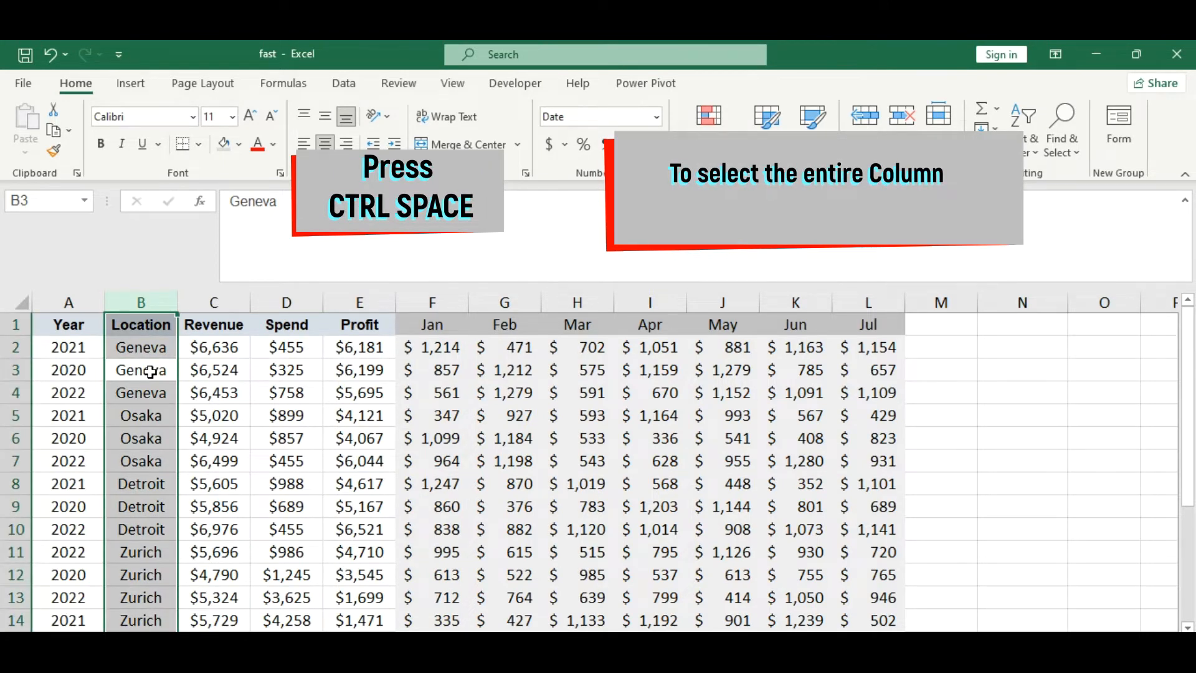
pyautogui.scroll(-6, 163, 384)
pyautogui.scroll(6, 170, 384)
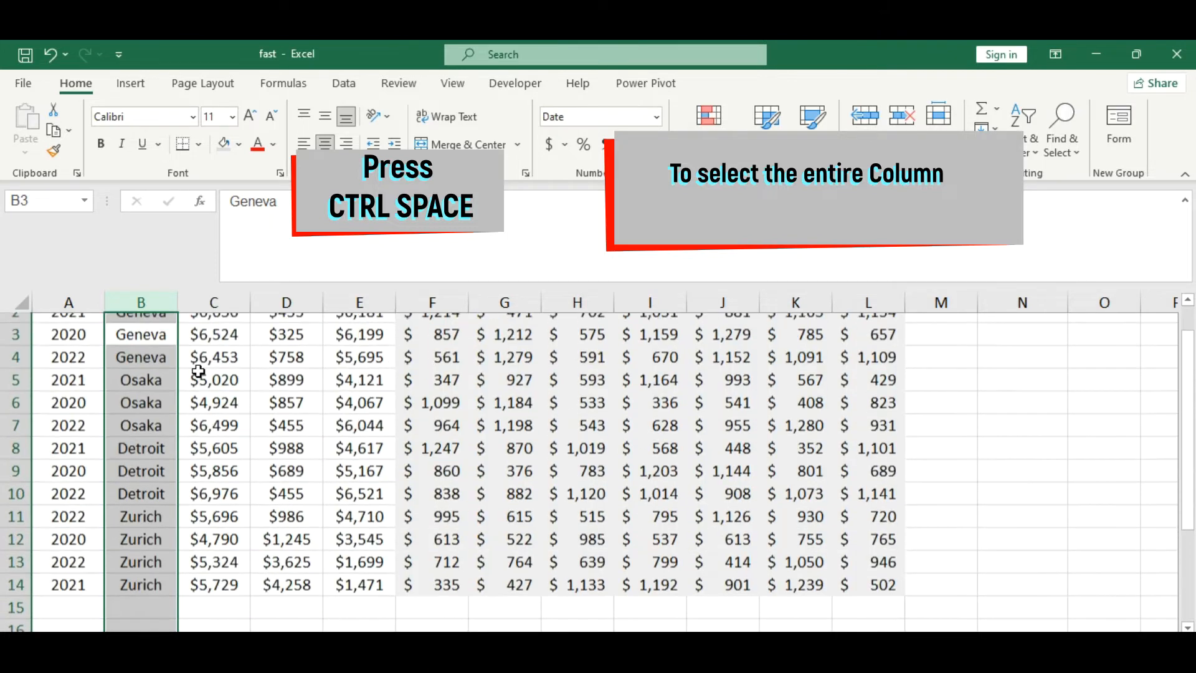
pyautogui.click(165, 302)
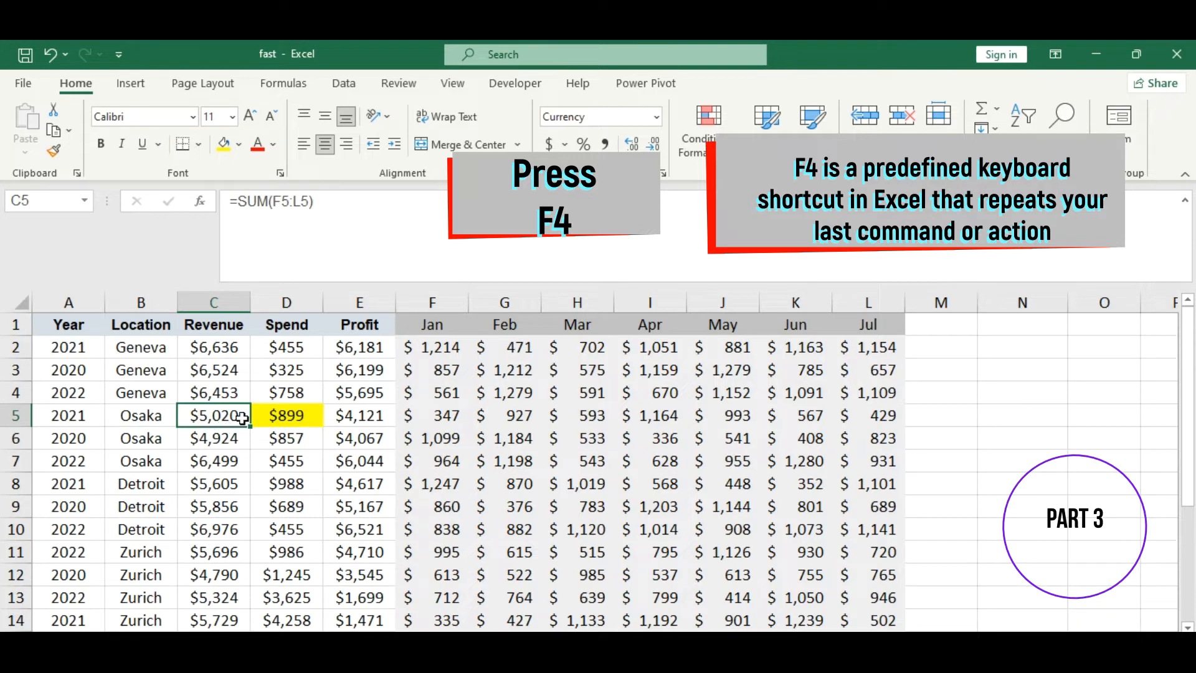
# Step: Repeat the yellow fill of cell D5 on cells D6, C8, H5, J10 and L4
pyautogui.click(284, 418)
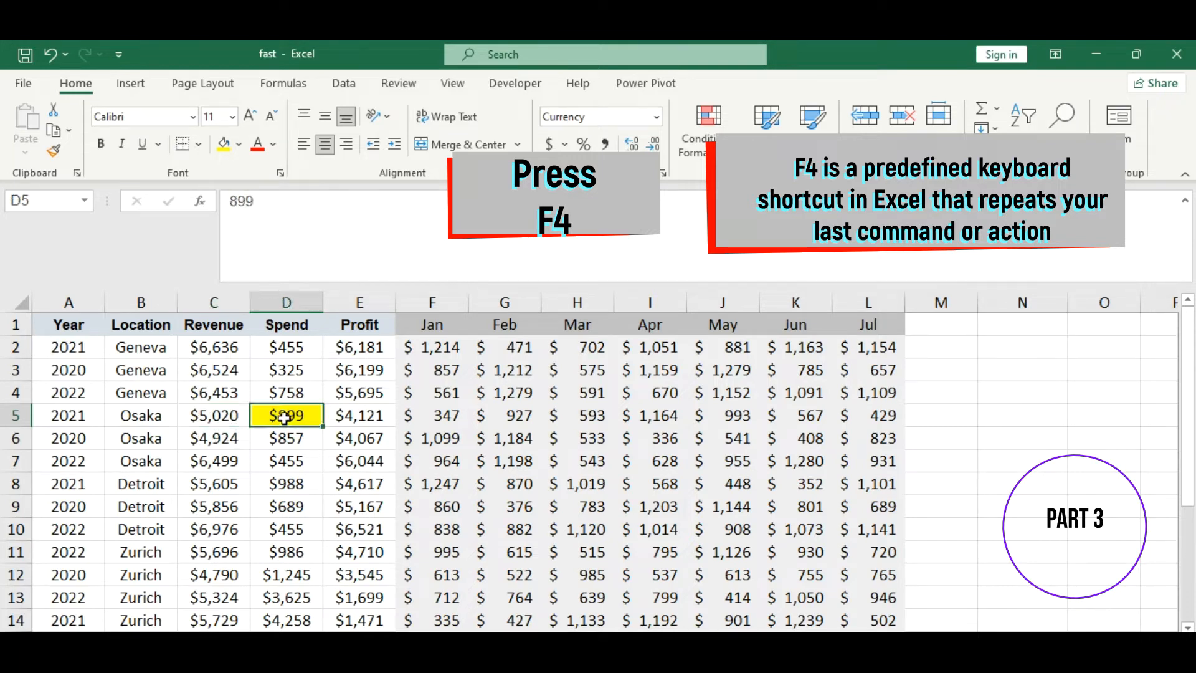
pyautogui.click(274, 441)
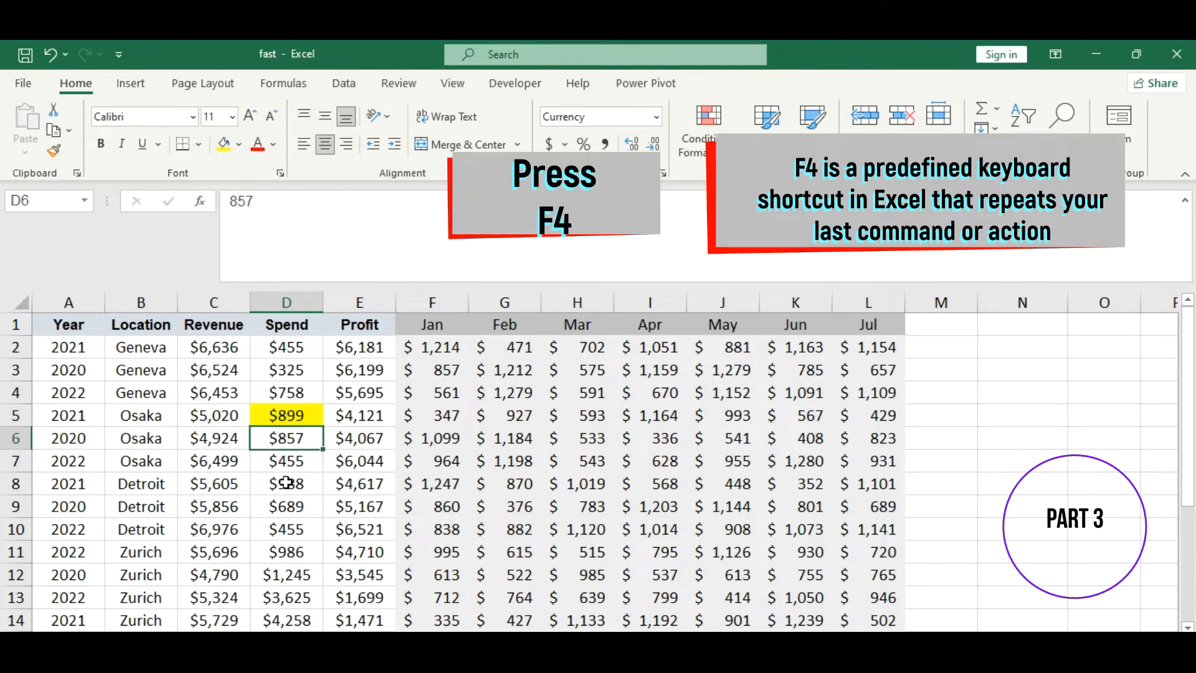
pyautogui.press('F4')
pyautogui.click(187, 477)
pyautogui.press('F4')
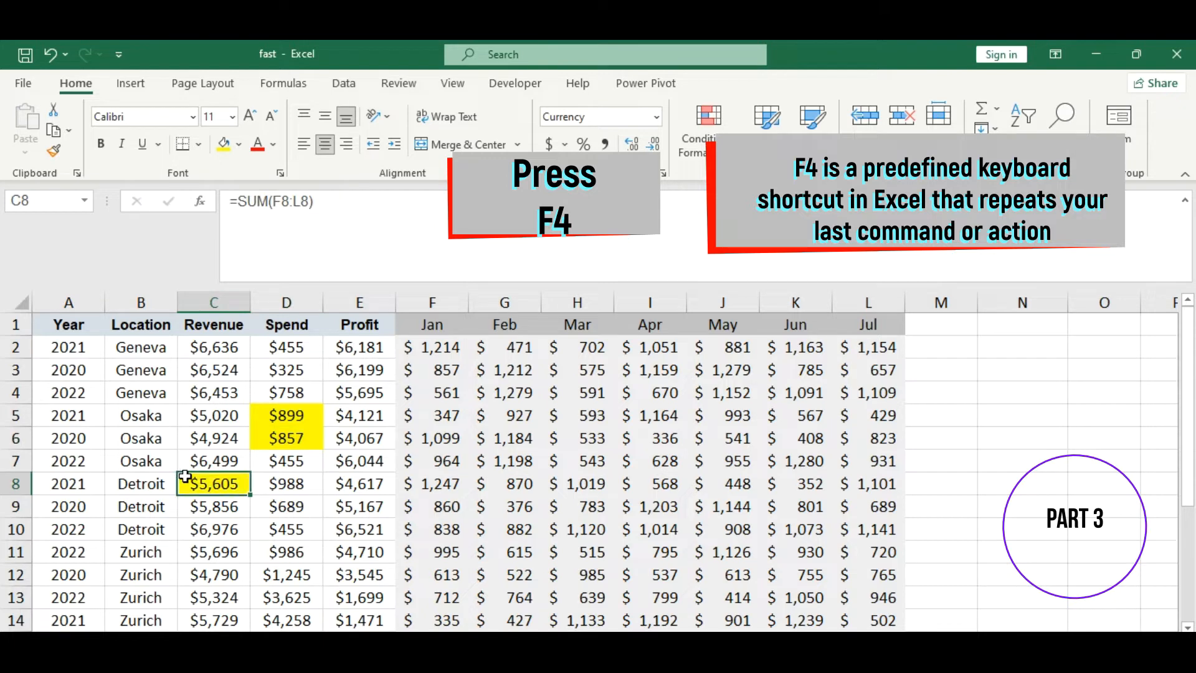
pyautogui.click(558, 415)
pyautogui.press('F4')
pyautogui.click(697, 522)
pyautogui.press('F4')
pyautogui.click(840, 385)
pyautogui.press('F4')
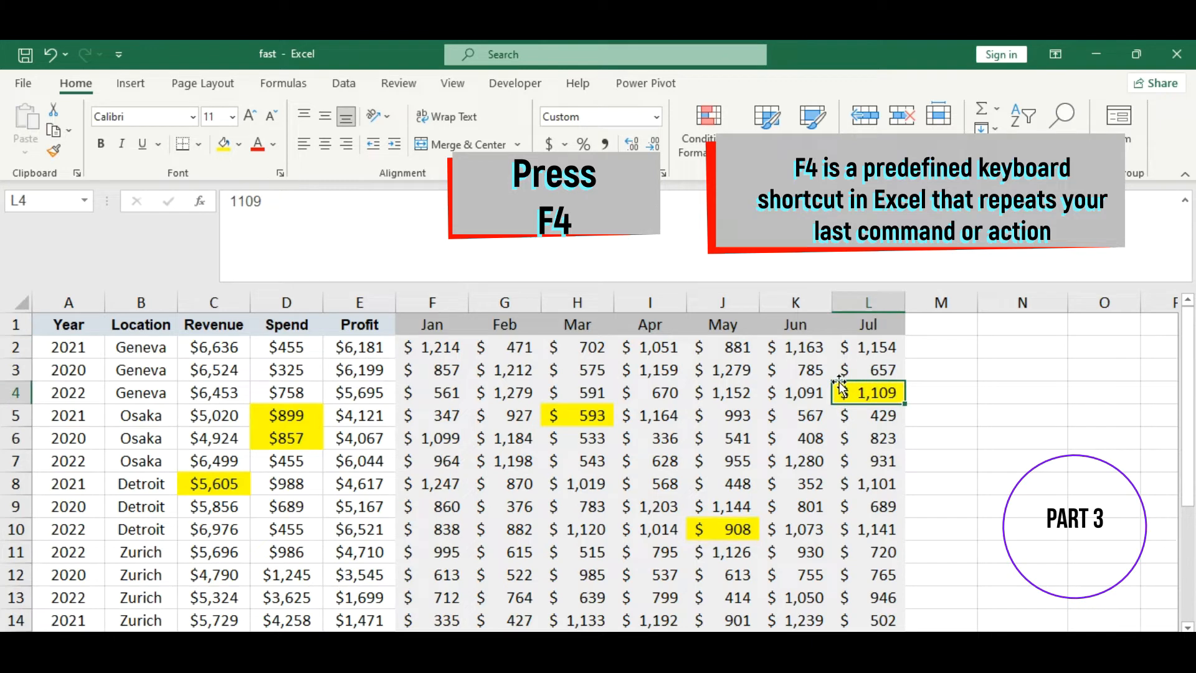
# Step: Insert a blank row above row 4 and repeat the row insertion four times
pyautogui.click(13, 392)
pyautogui.rightClick(13, 392)
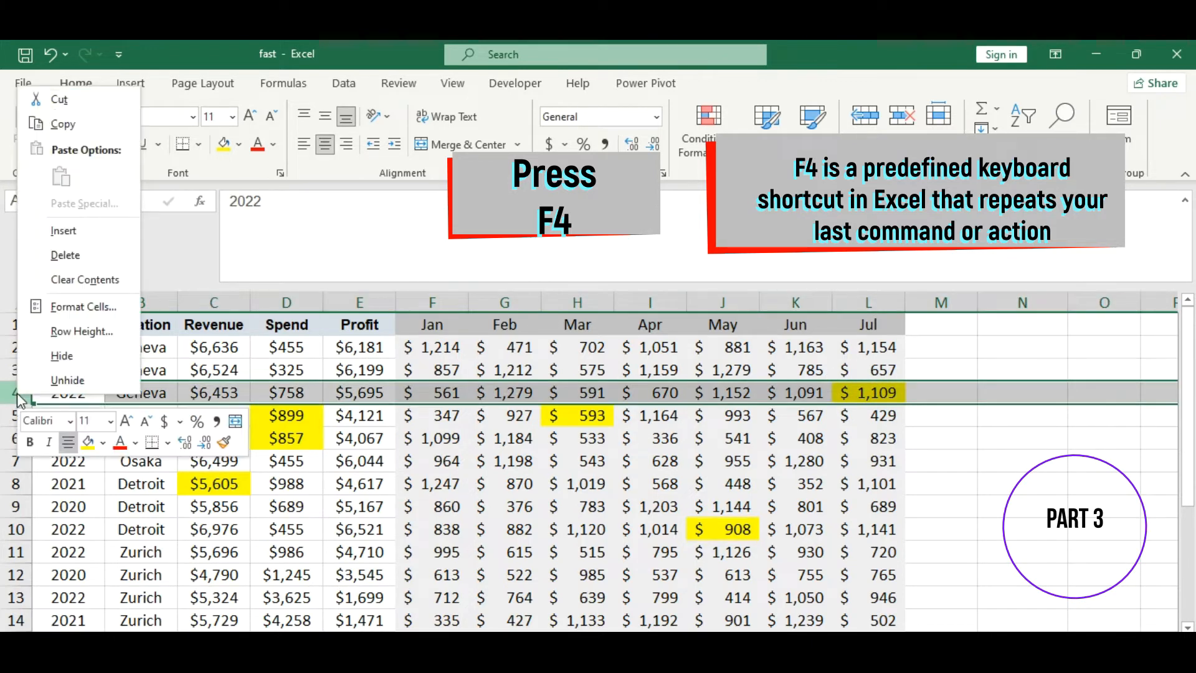
pyautogui.click(110, 230)
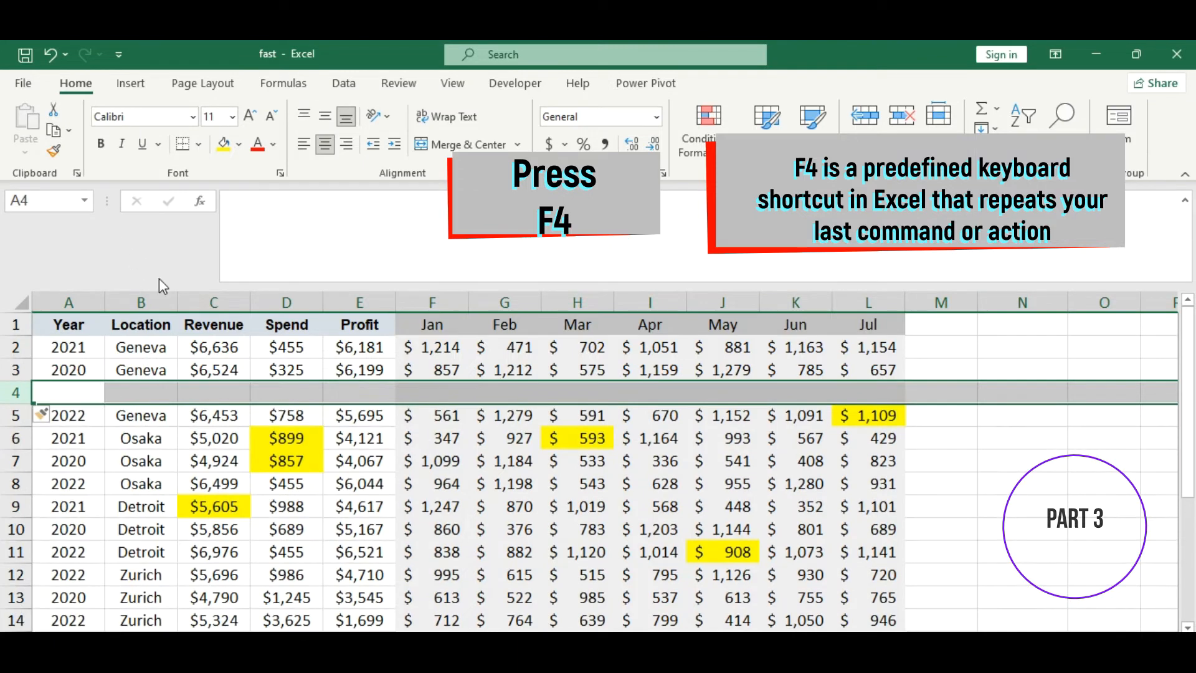
pyautogui.press('F4')
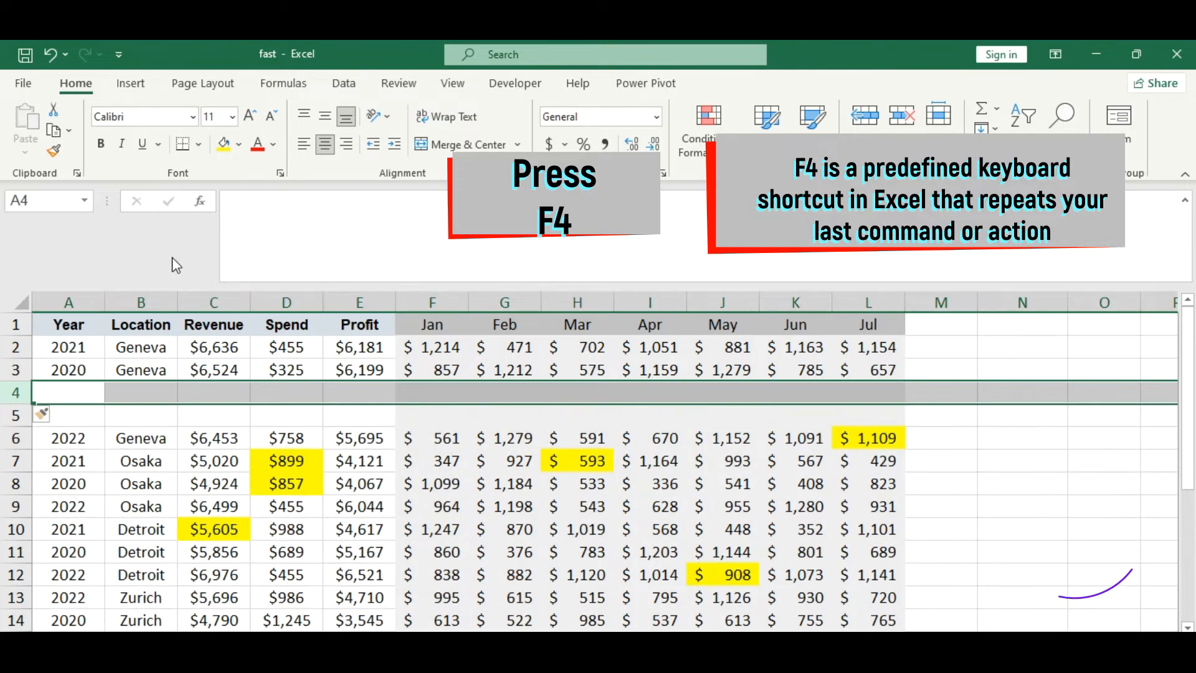
pyautogui.press('F4')
pyautogui.press('F4')
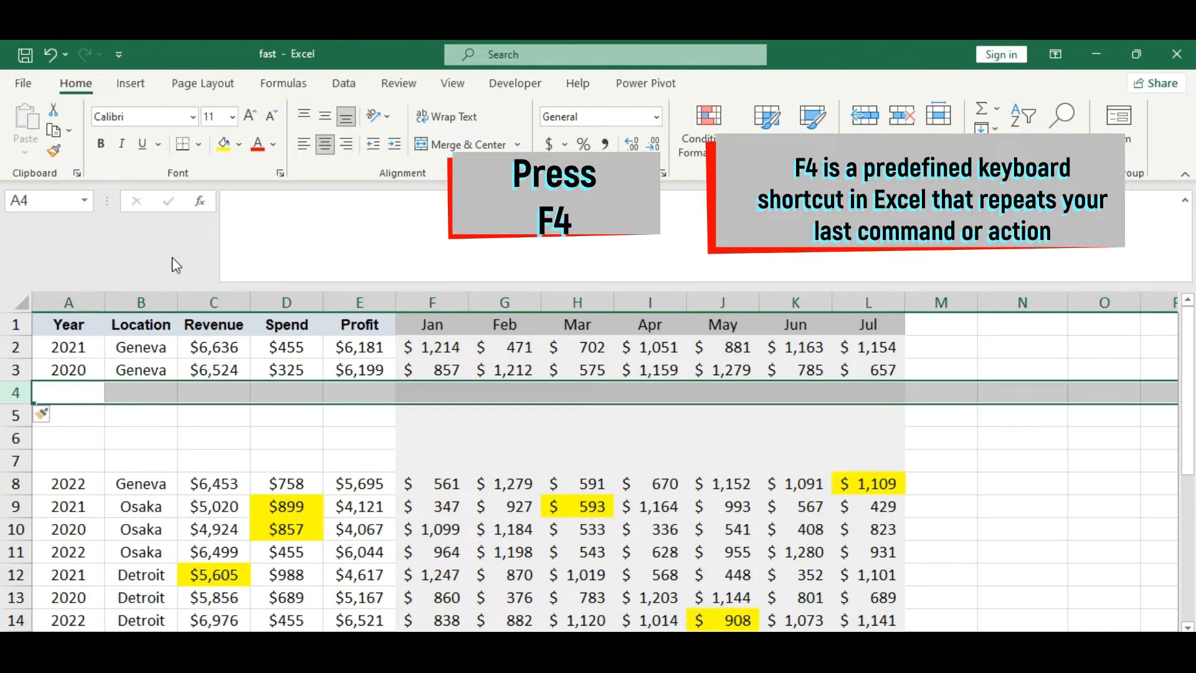
pyautogui.press('F4')
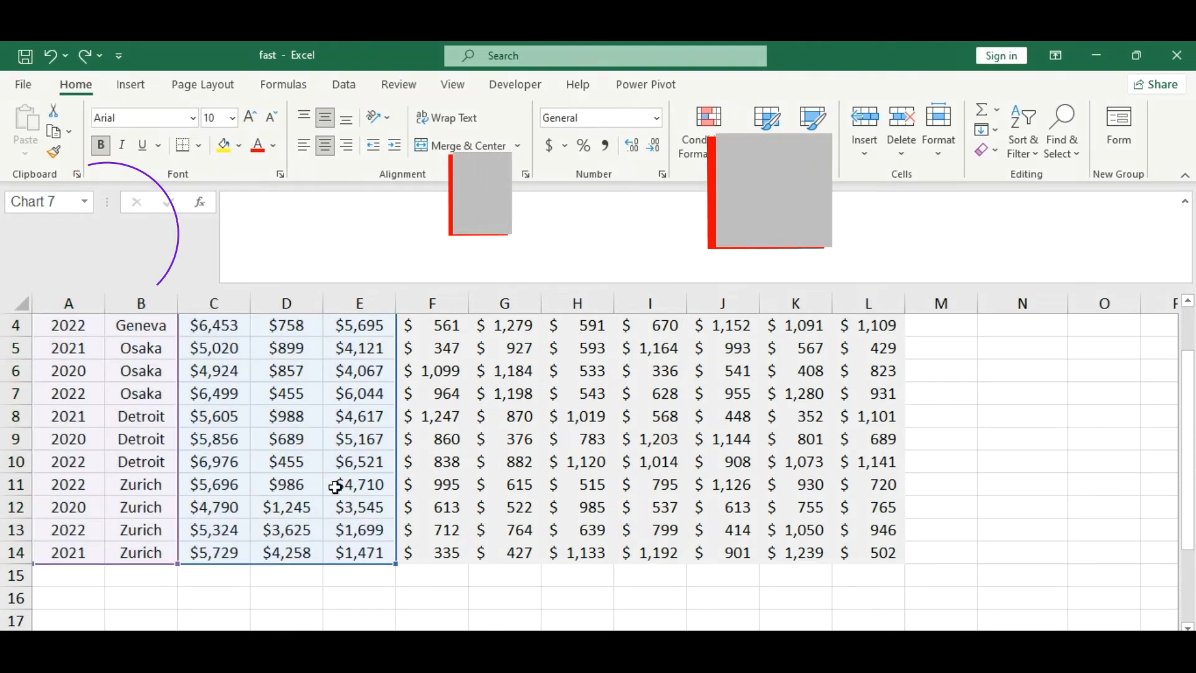
# Step: Create an embedded column chart from the Year to Profit data and move it further right on the sheet
pyautogui.hotkey('alt', 'F1')
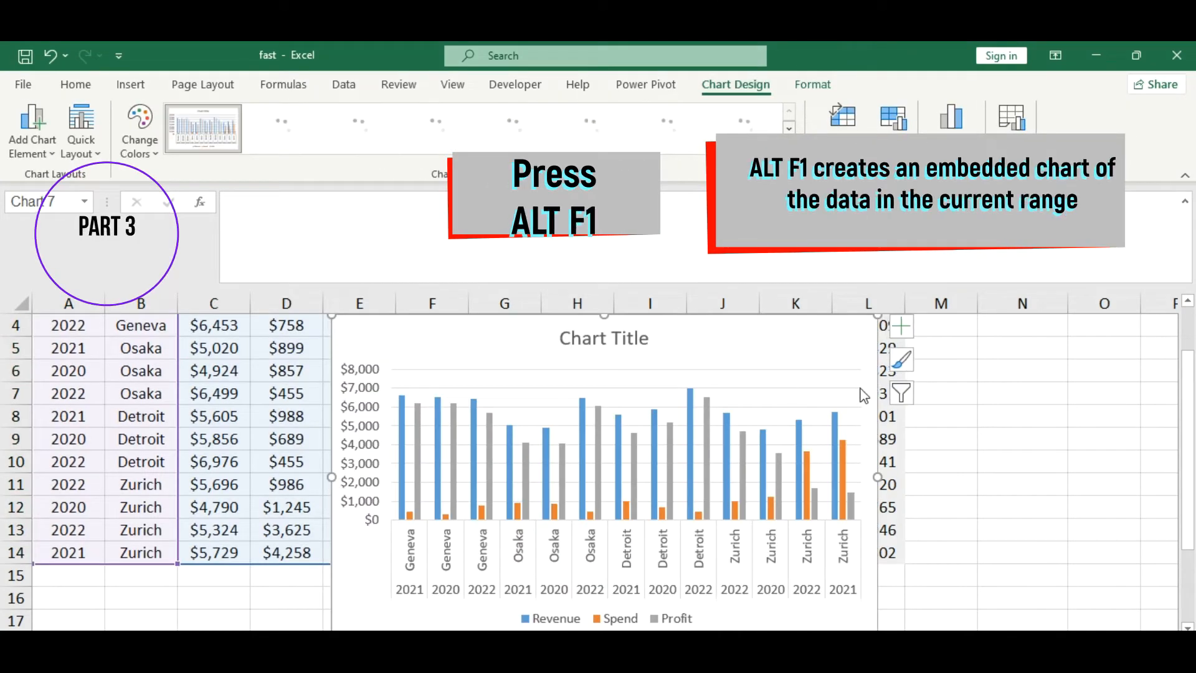
pyautogui.click(975, 402)
pyautogui.moveTo(741, 355); pyautogui.dragTo(1013, 350)
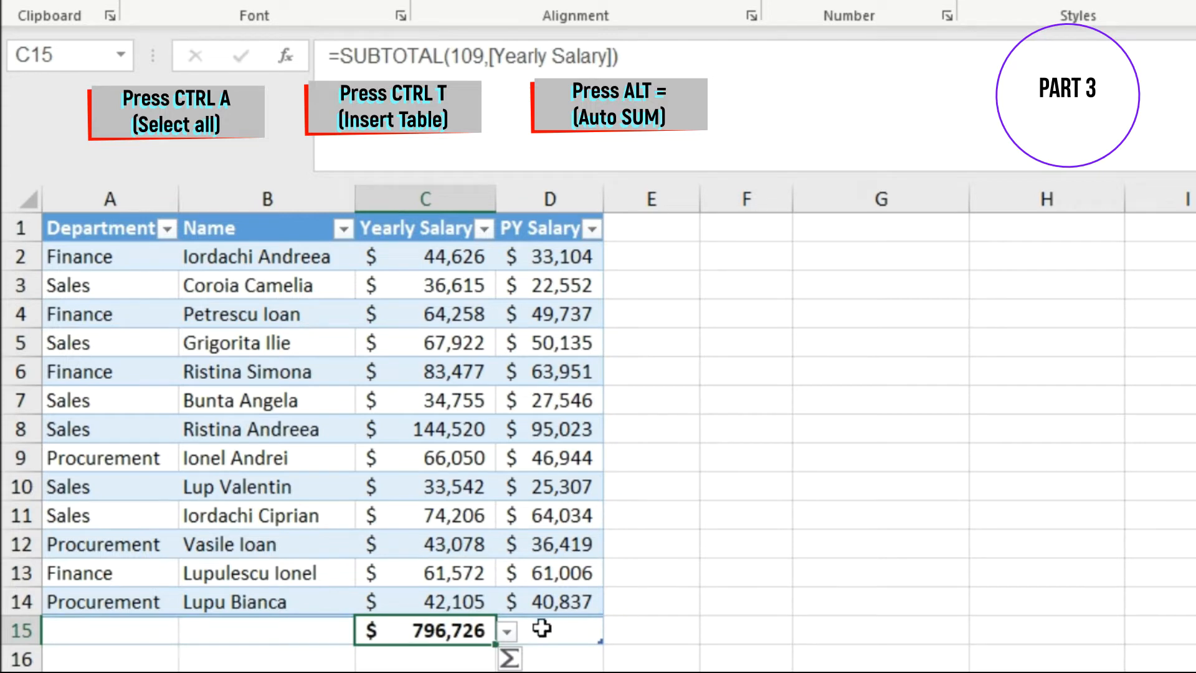
# Step: Change the Yearly Salary total in cell C15 to the Average function
pyautogui.click(506, 631)
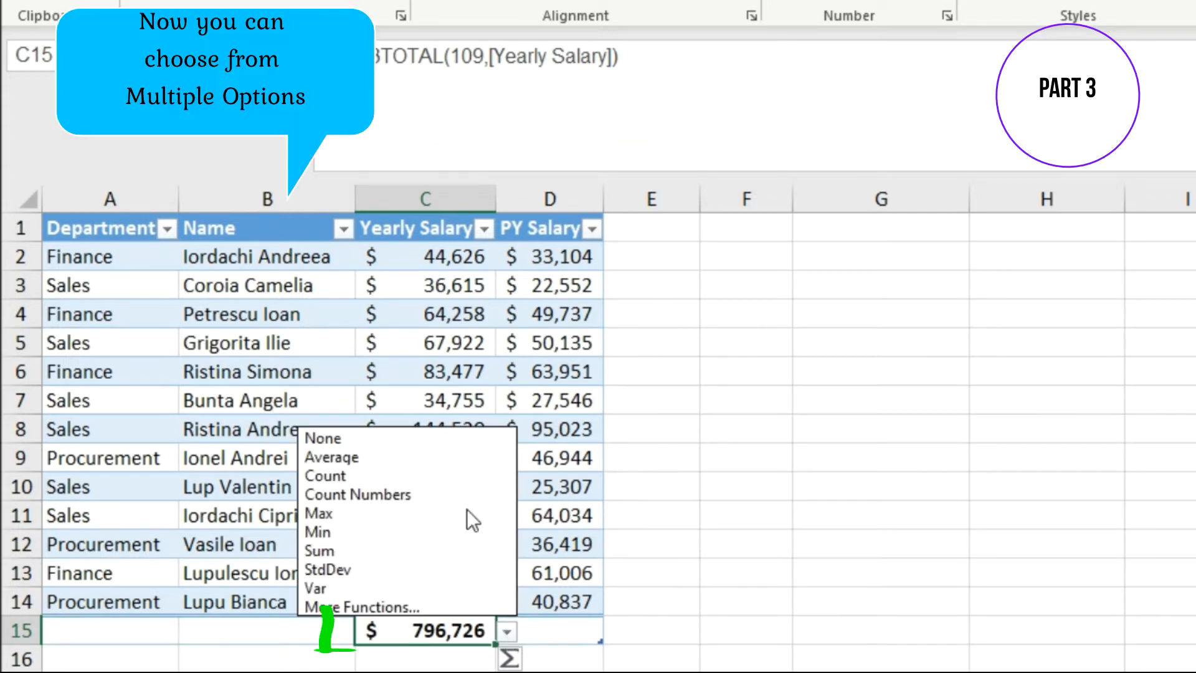
pyautogui.click(451, 454)
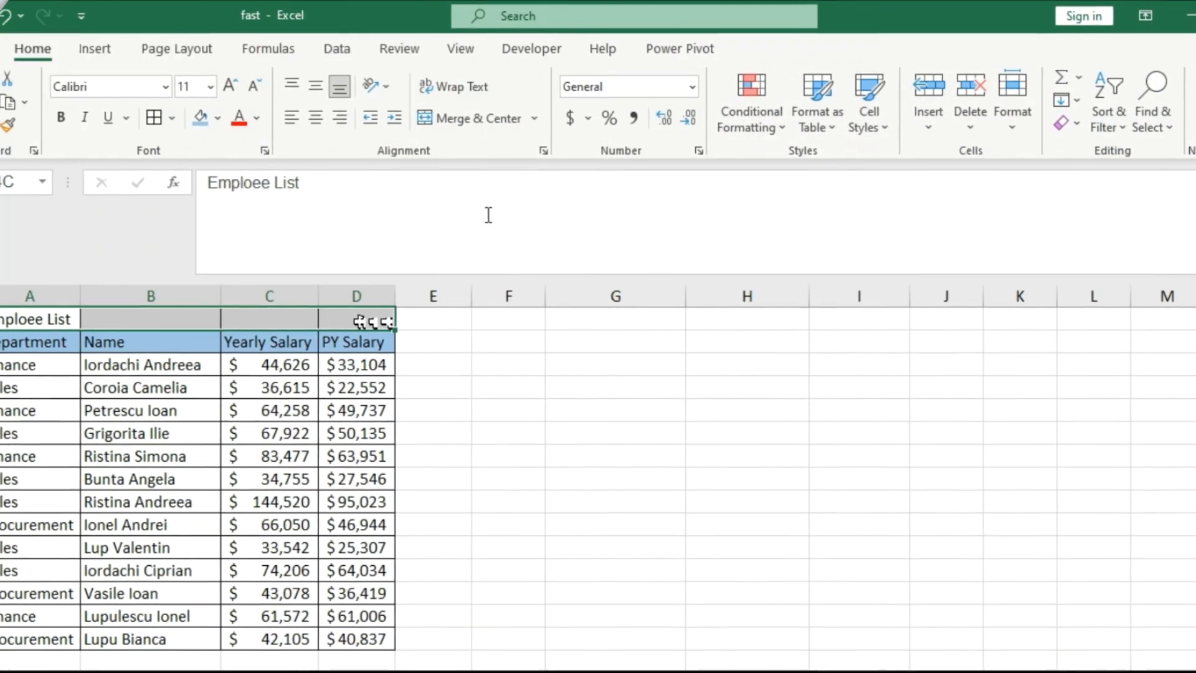
# Step: Merge and center the Emploee List title across A1:D1, and undo the merge
pyautogui.click(476, 118)
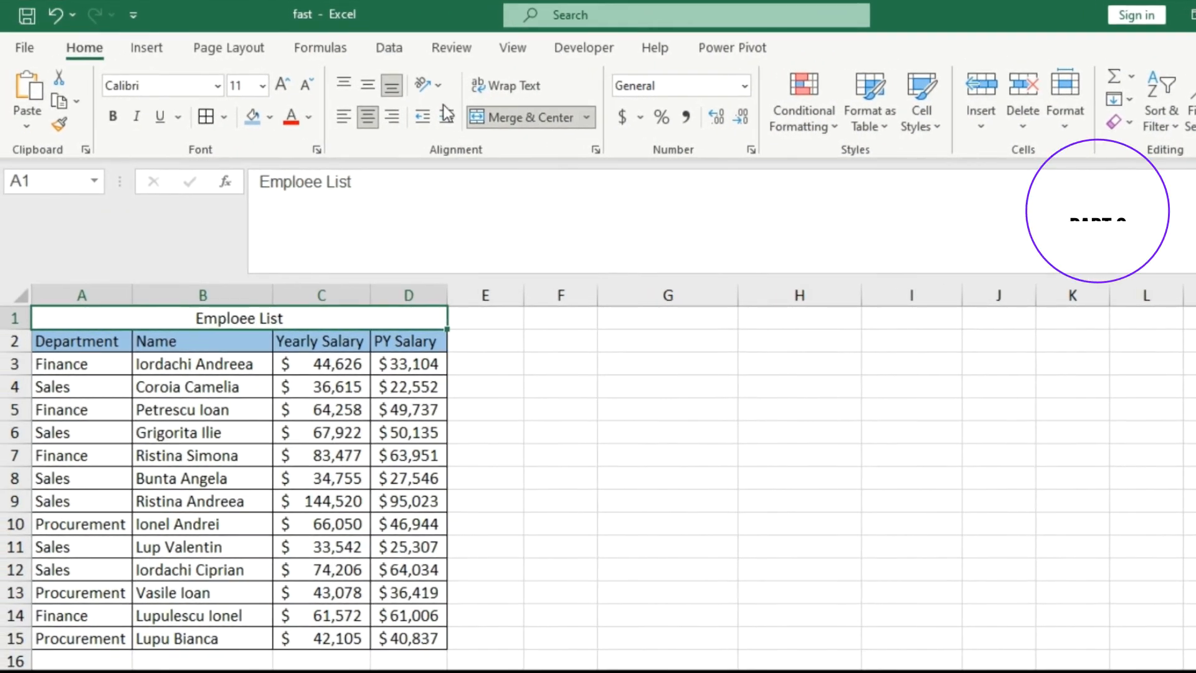
pyautogui.hotkey('ctrl', 'z')
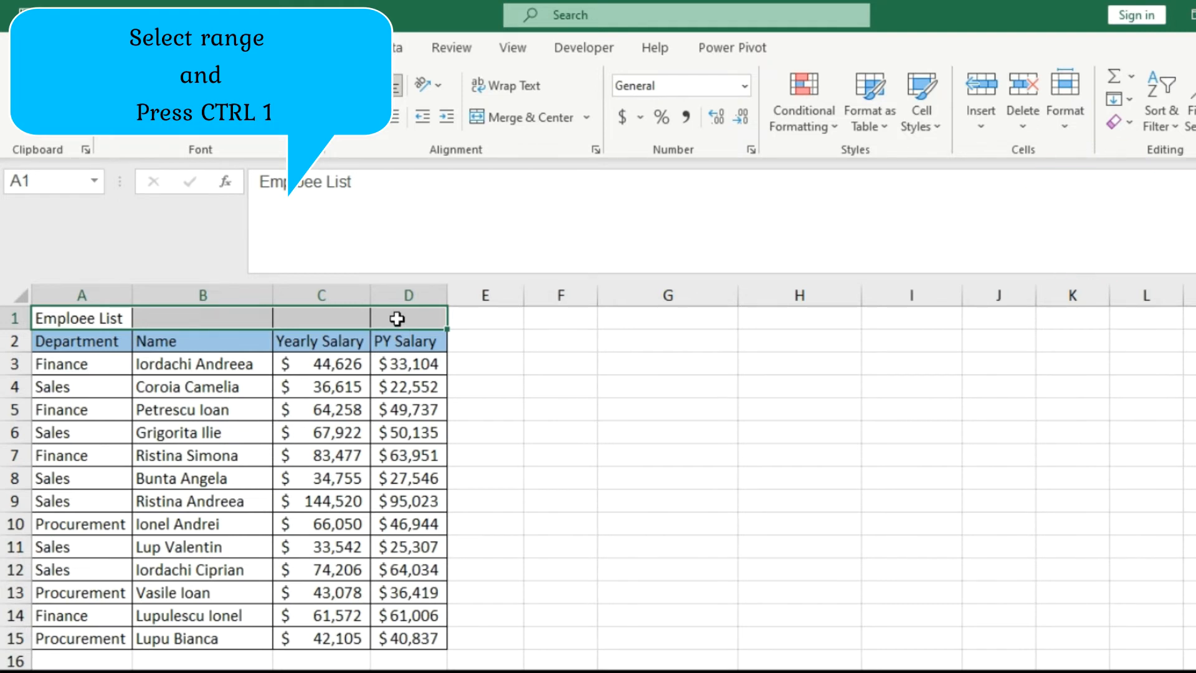
# Step: Center the Emploee List title across A1:D1 with Center Across Selection instead of merging, and fill the title range with blue
pyautogui.hotkey('ctrl', '1')
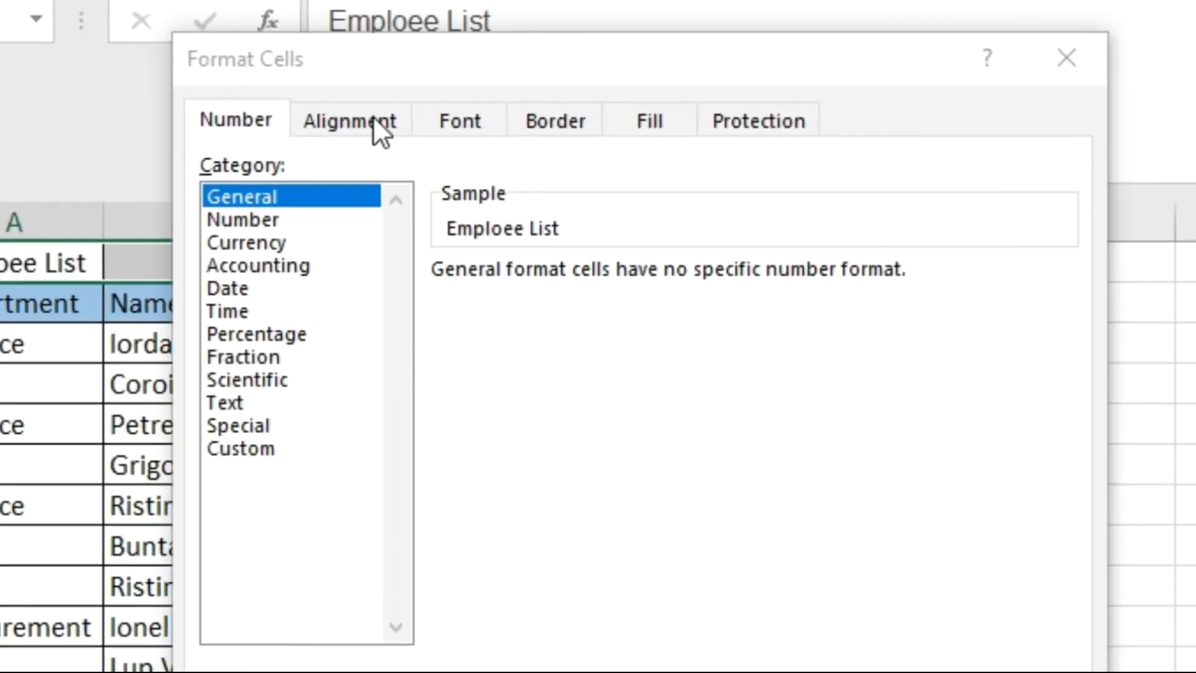
pyautogui.click(349, 121)
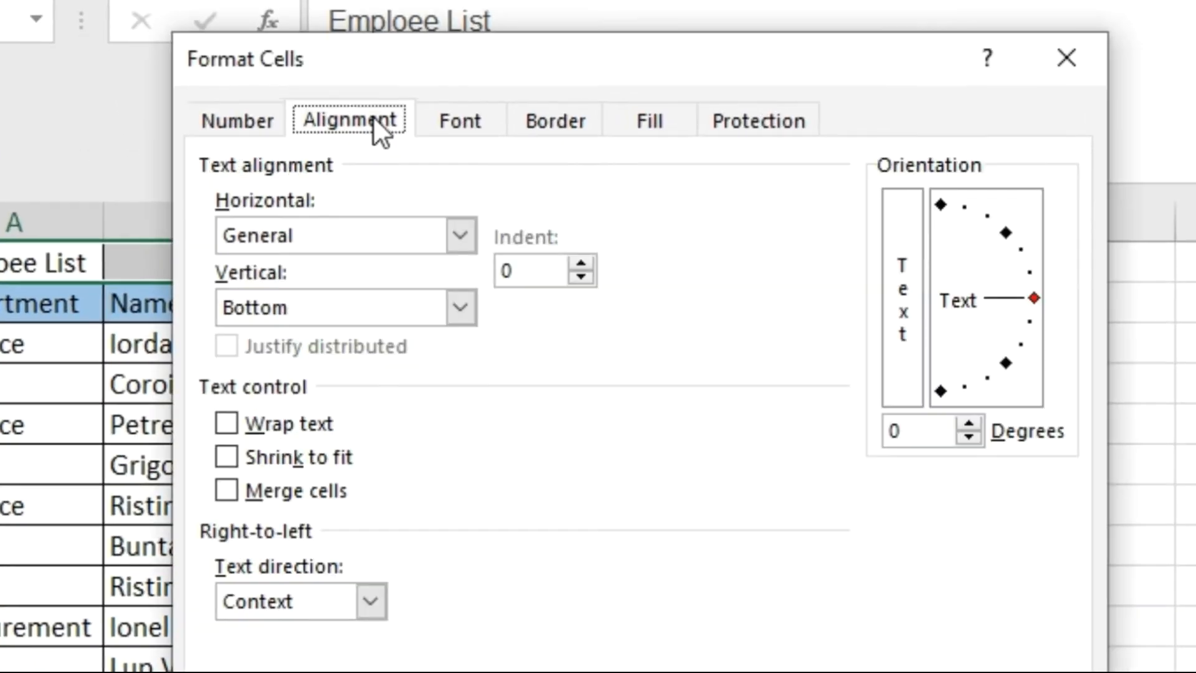
pyautogui.click(460, 235)
pyautogui.click(373, 405)
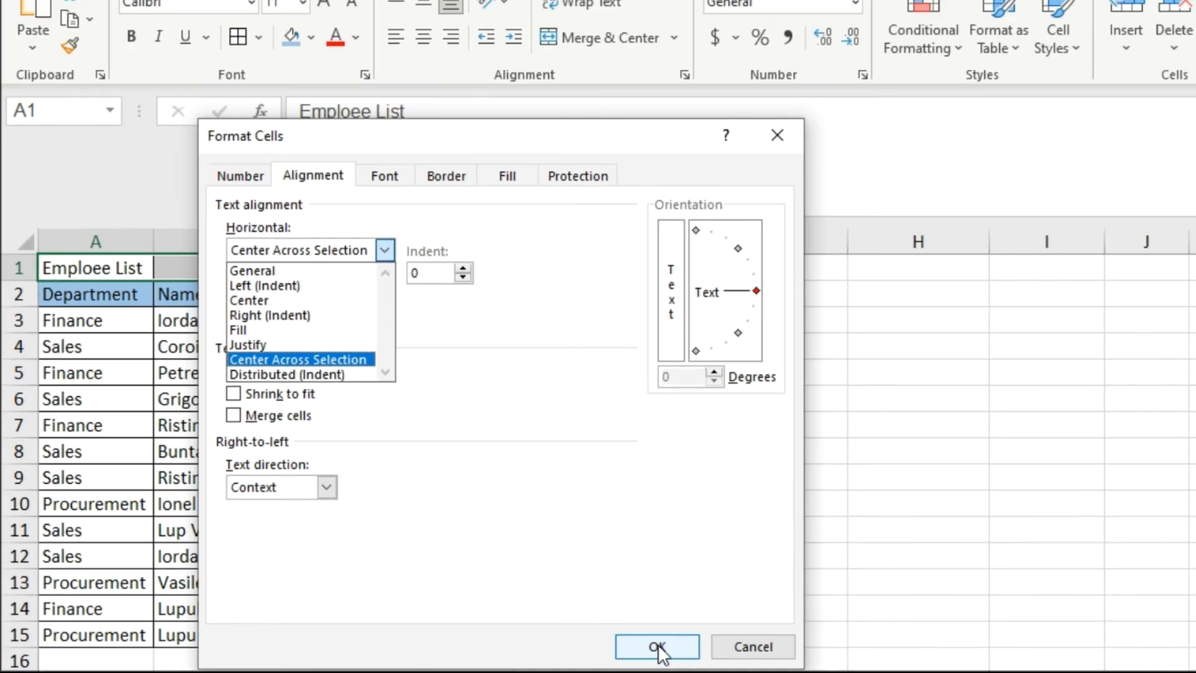
pyautogui.click(658, 650)
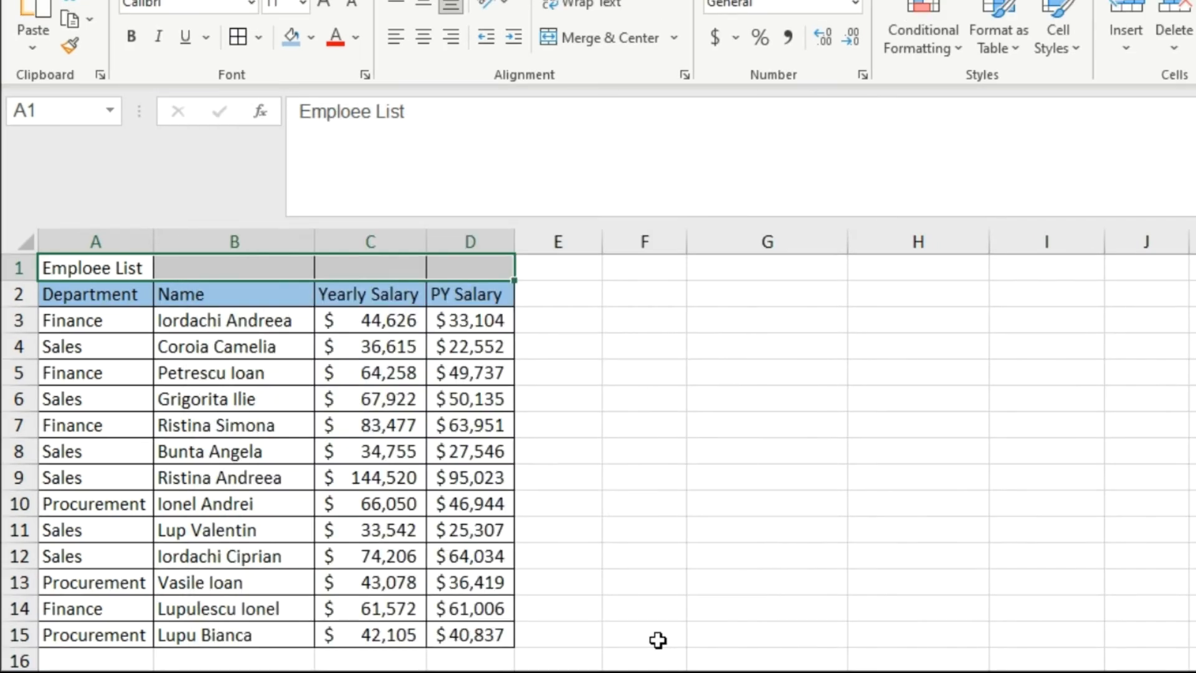
pyautogui.click(291, 39)
pyautogui.click(230, 660)
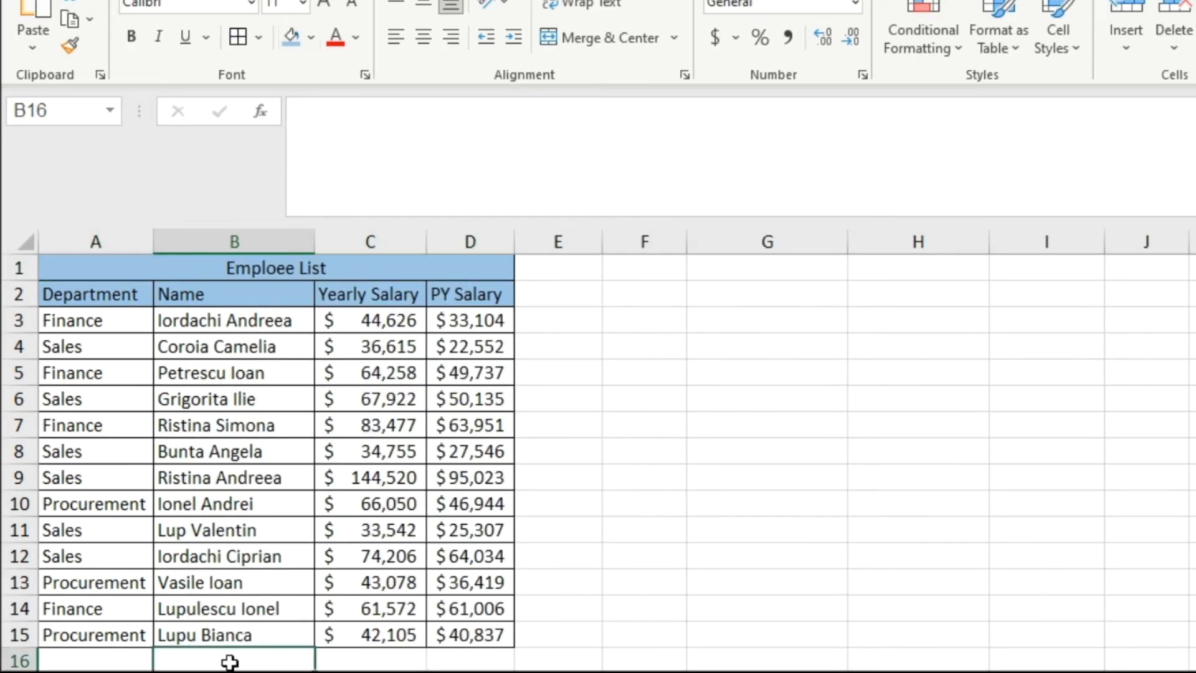
# Step: Start a VLOOKUP formula in cell B16 and select the range B1:B14 as its reference
pyautogui.write('=VLOOKUP(')
pyautogui.moveTo(238, 267); pyautogui.dragTo(216, 616)
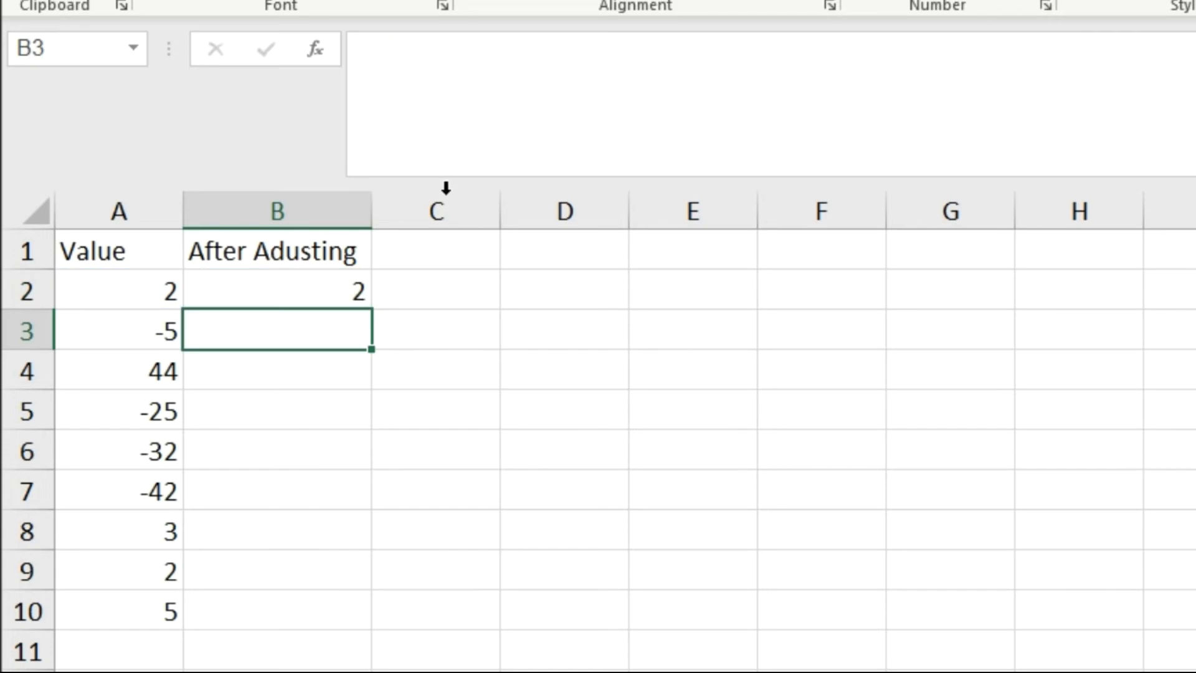
# Step: Fill the =ABS(A2) formula from cell B2 down the After Adusting column to B10
pyautogui.click(335, 295)
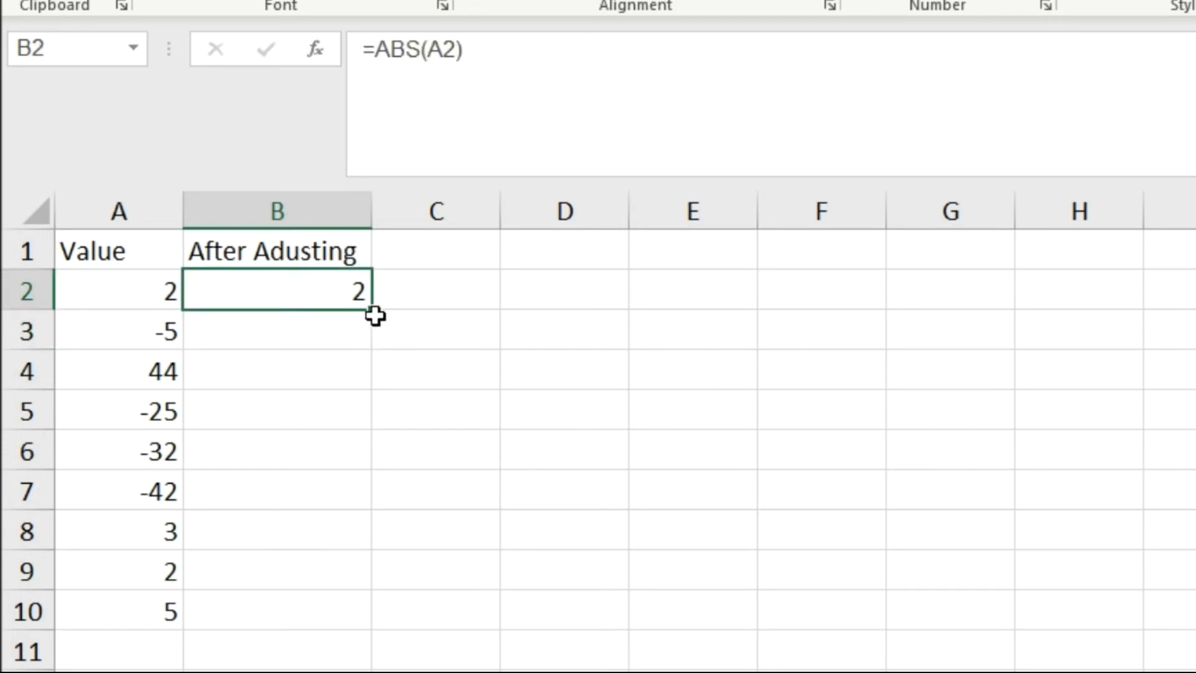
pyautogui.moveTo(373, 310); pyautogui.dragTo(365, 619)
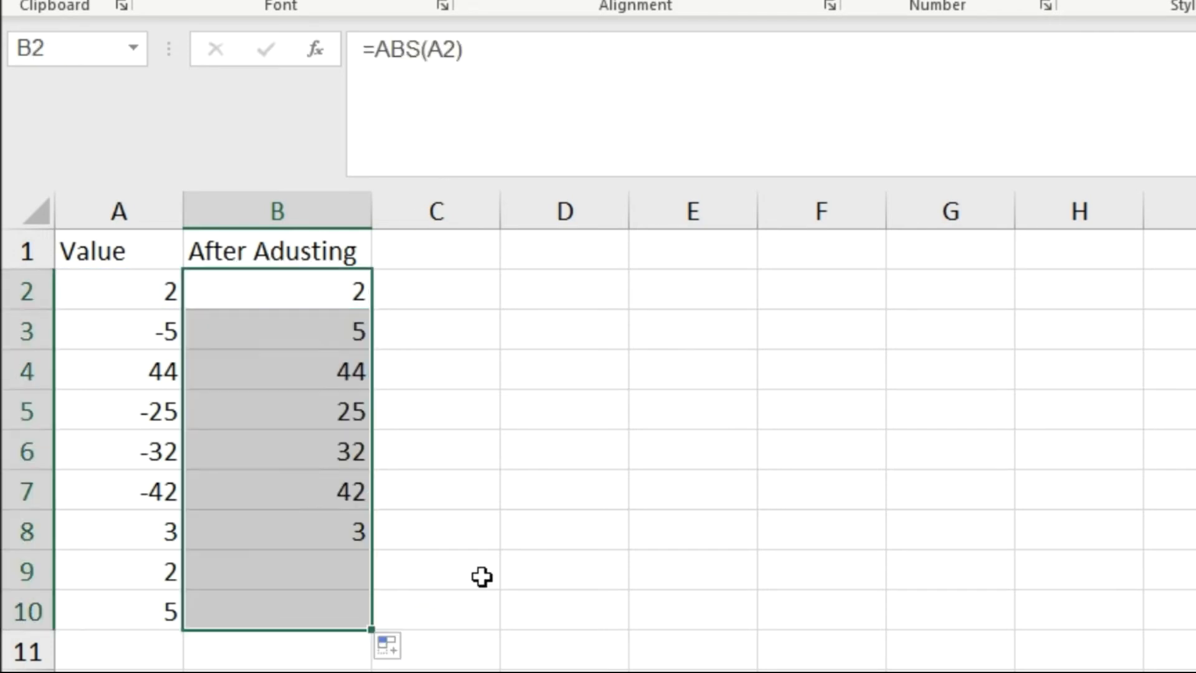